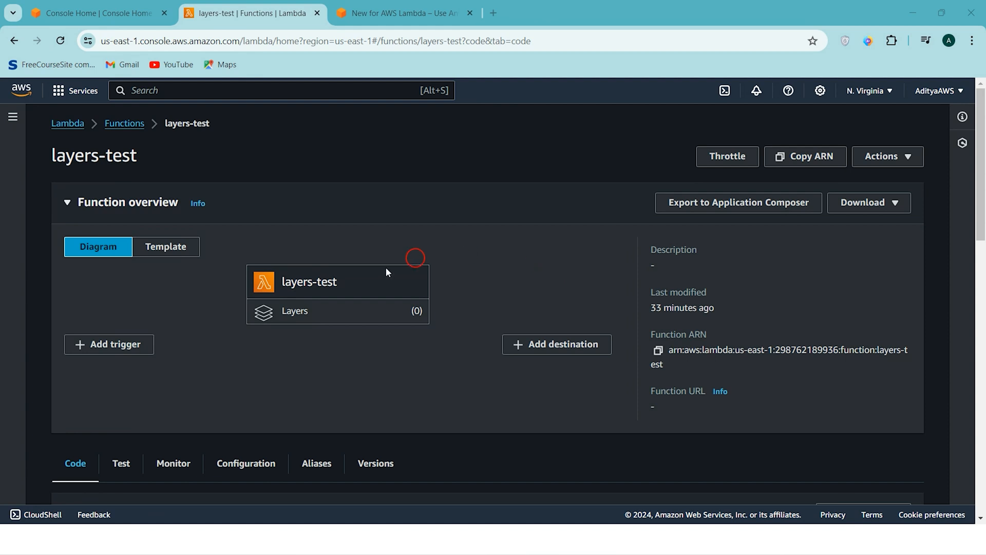
- Review the layers-test function's overview diagram and the handler code in lambda_function.py
mouse_move(346, 282)
left_mouse_down()
mouse_move(286, 288)
mouse_move(349, 271)
left_mouse_up()
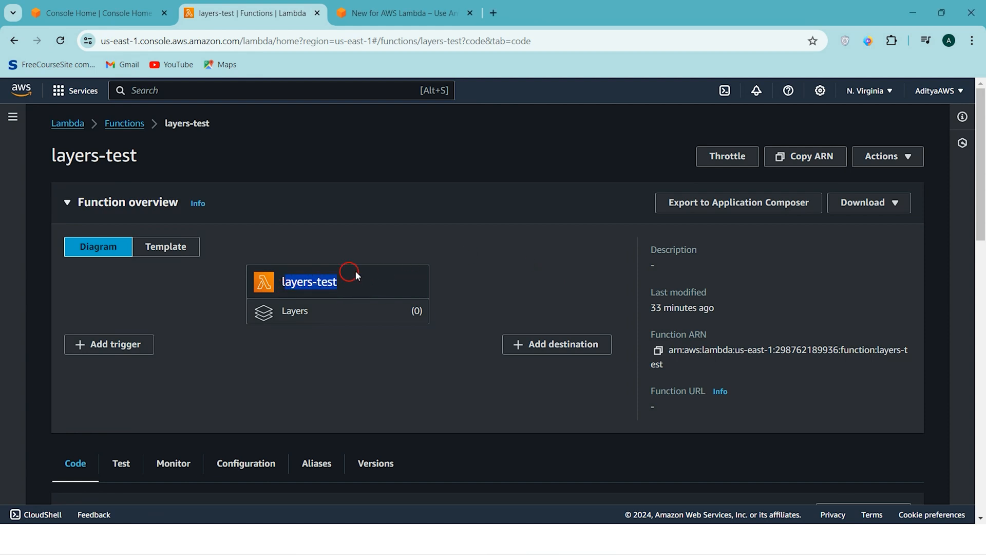
left_click(470, 234)
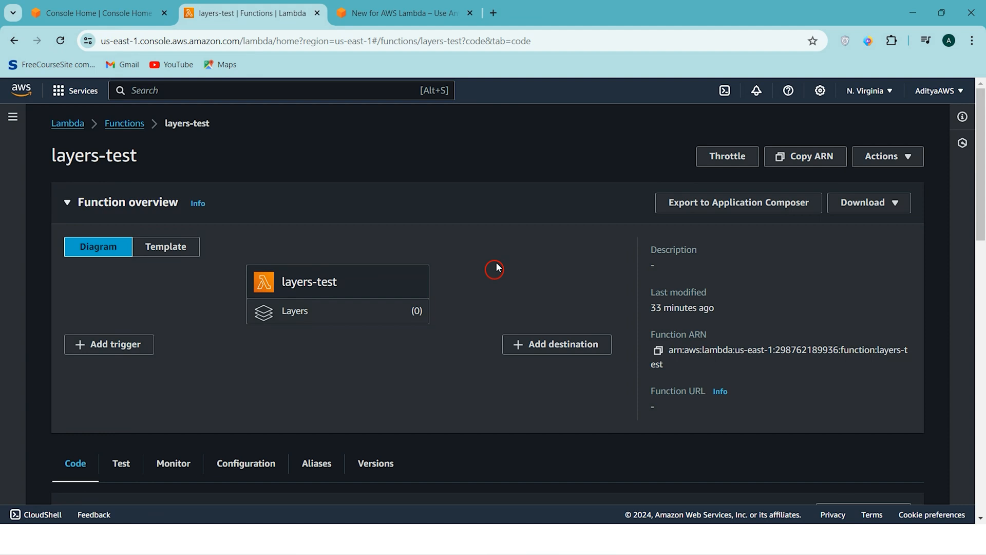
scroll(468, 348, "down", 1)
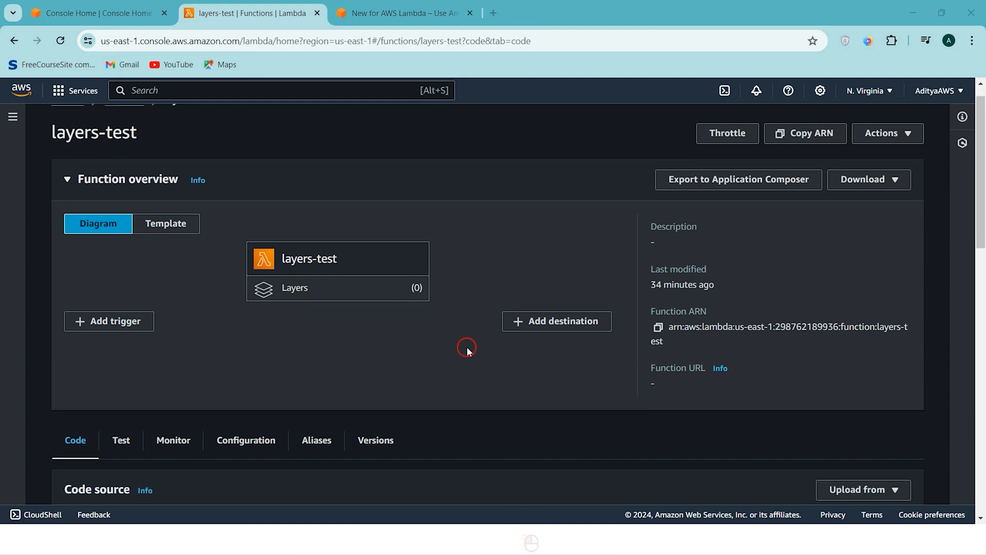
scroll(559, 249, "down", 4)
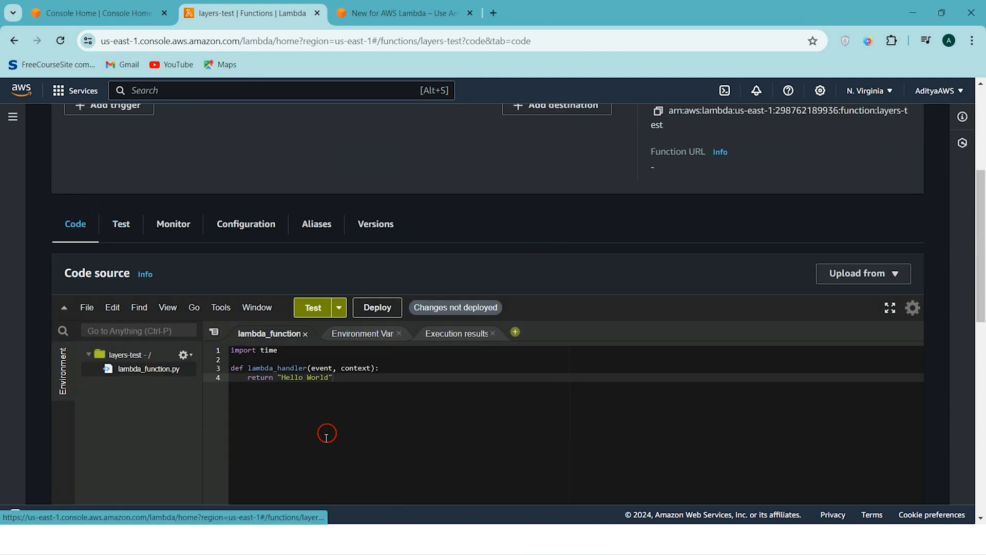
left_click_drag(365, 392, 238, 349)
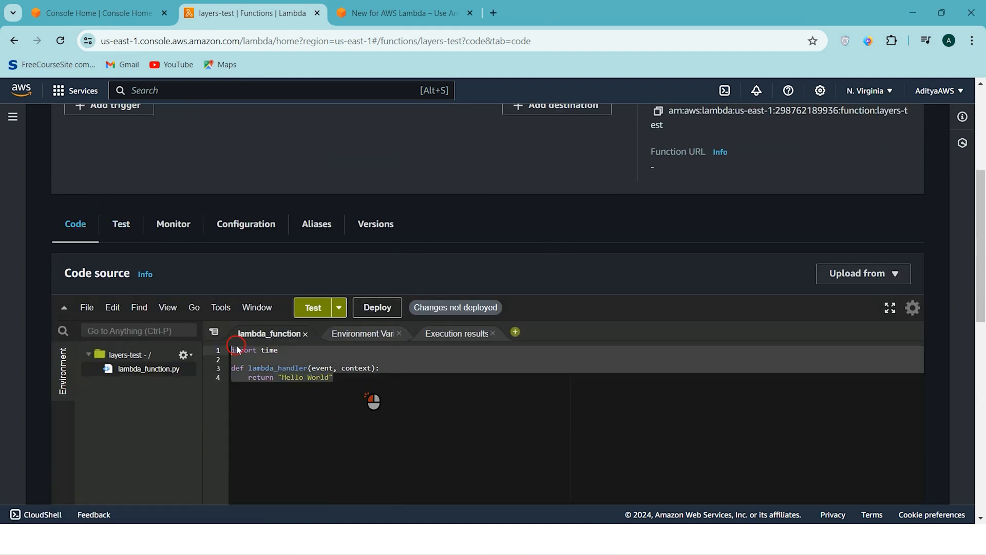
left_click(540, 406)
scroll(540, 405, "down", 1)
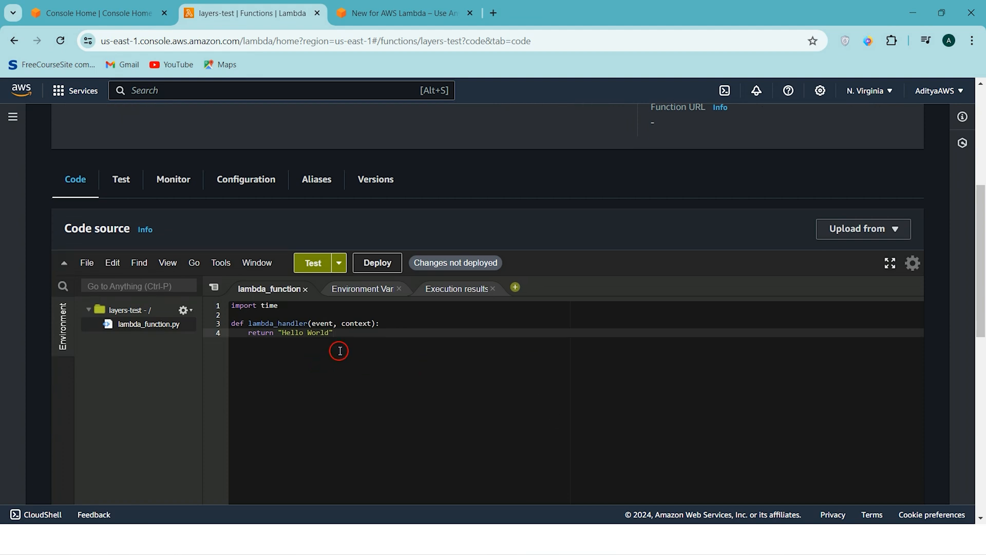
left_click(326, 325)
double_click(288, 324)
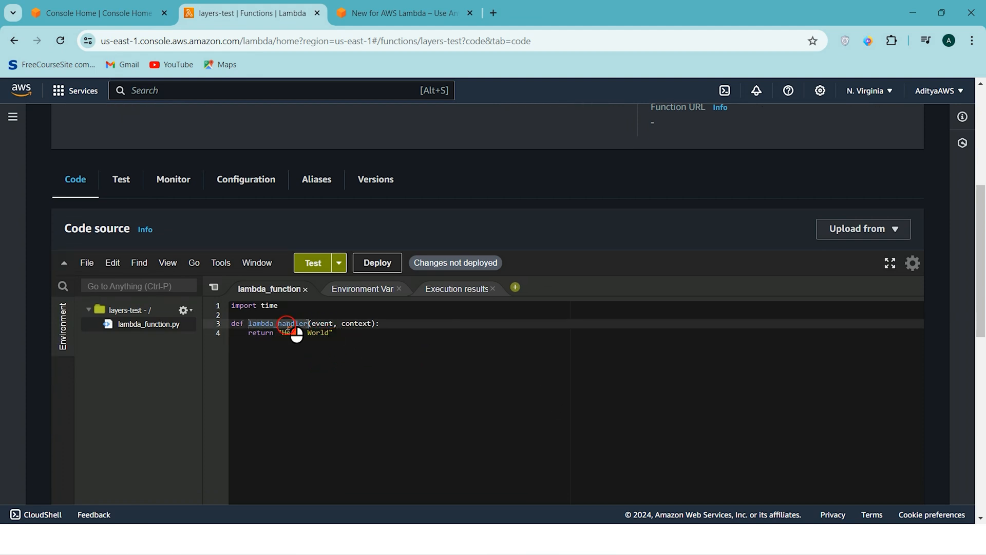
left_click(368, 334)
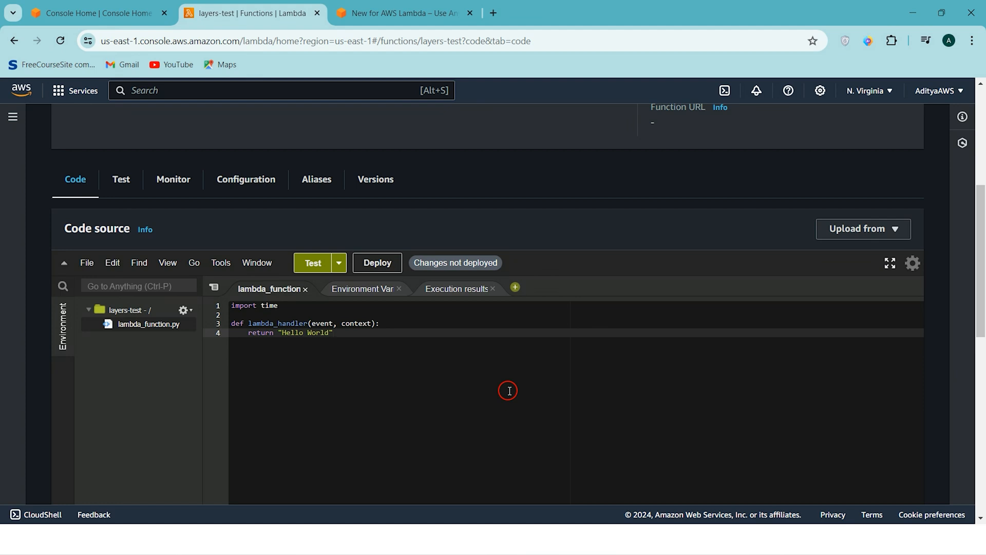
scroll(510, 391, "up", 5)
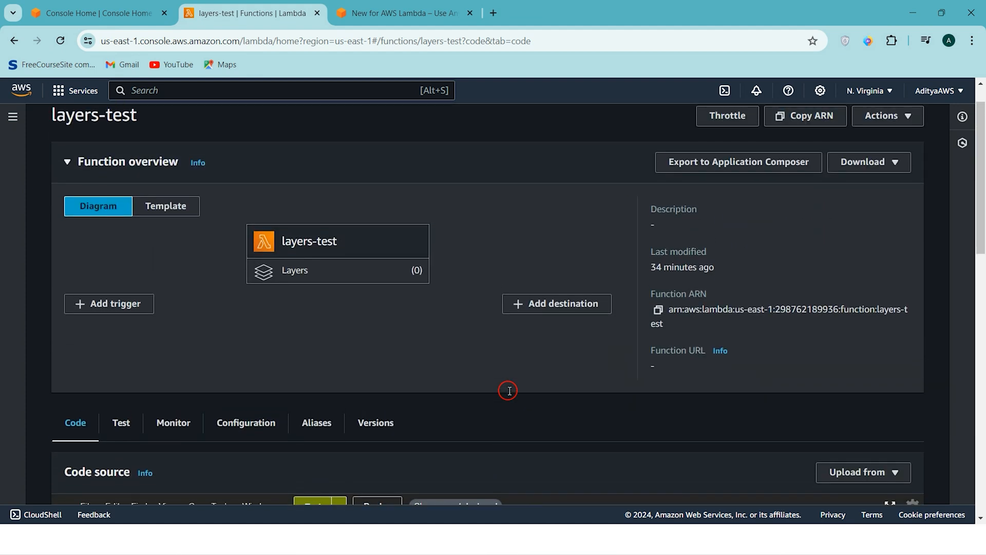
scroll(509, 391, "up", 1)
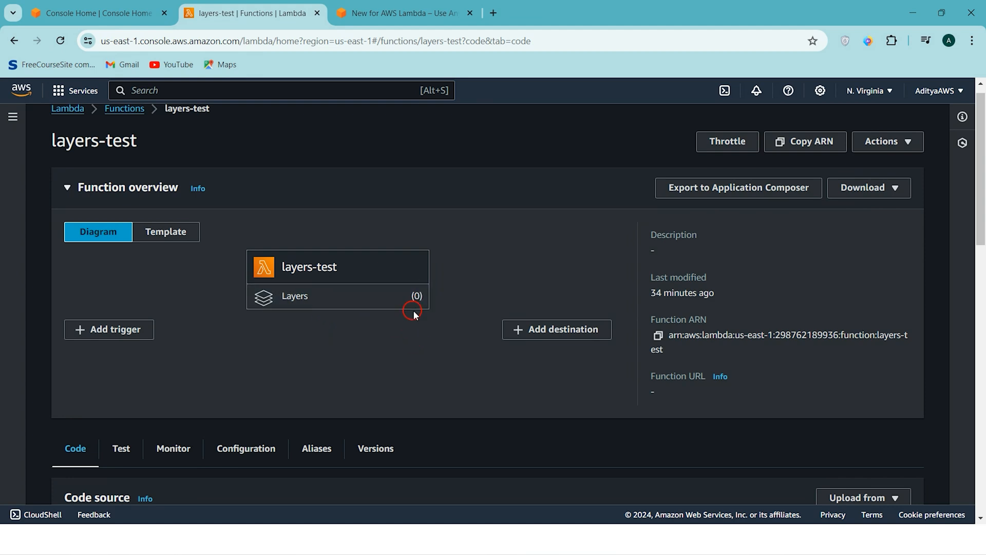
- Go to the function's Layers section and examine its code properties, runtime settings and attached layers
left_click(308, 307)
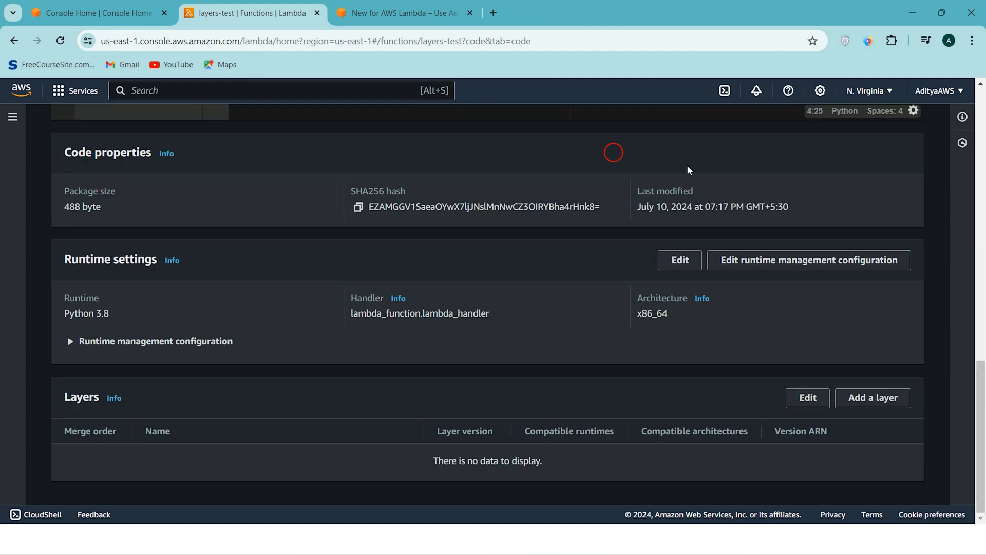
left_click(63, 153)
triple_click(63, 153)
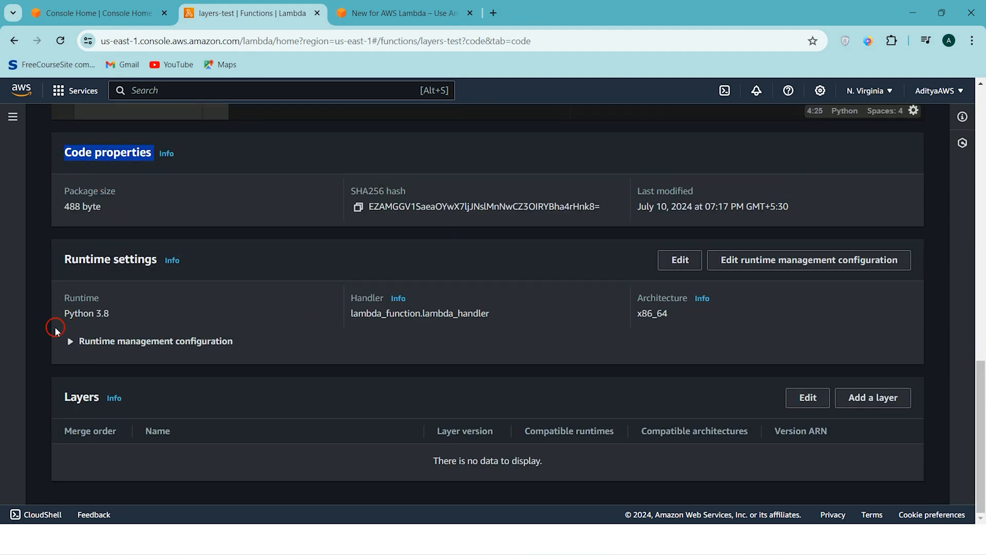
left_click_drag(63, 206, 204, 195)
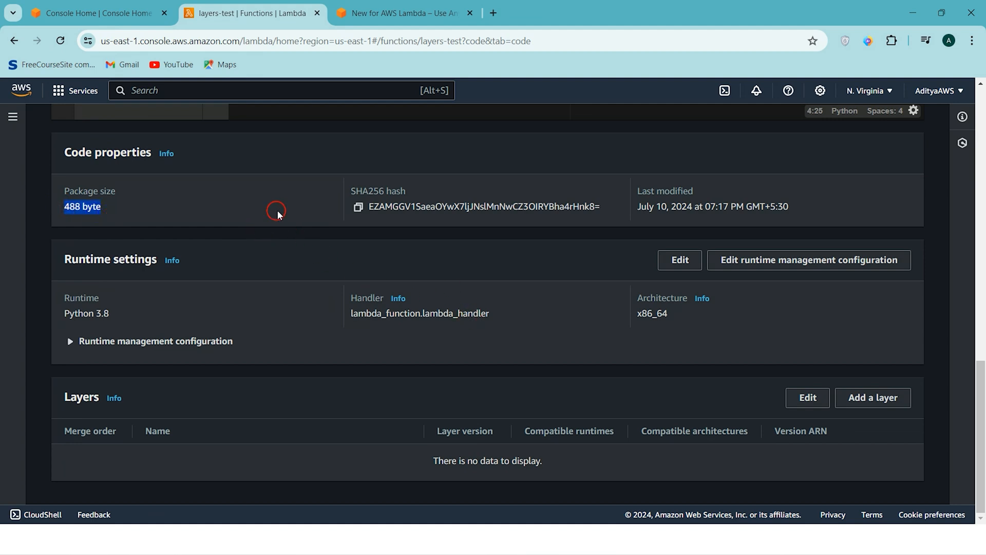
left_click_drag(60, 315, 505, 297)
left_click(504, 320)
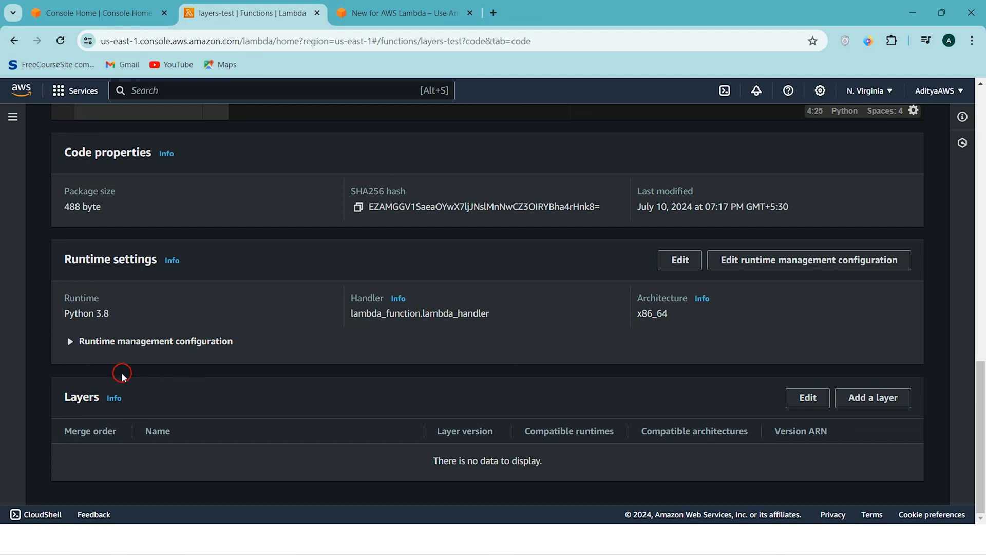
left_click_drag(62, 406, 173, 391)
left_click(173, 390)
left_click_drag(434, 461, 565, 456)
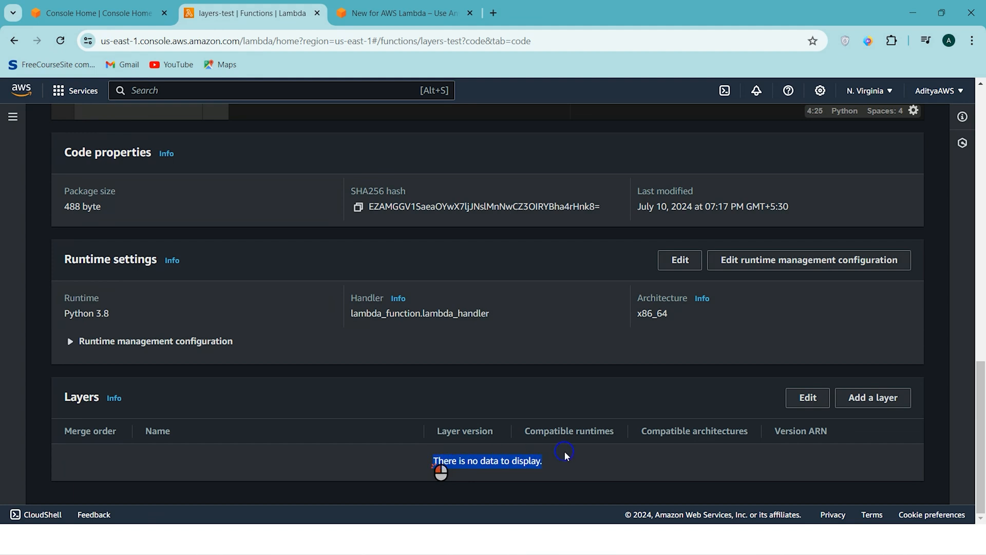
left_click(560, 465)
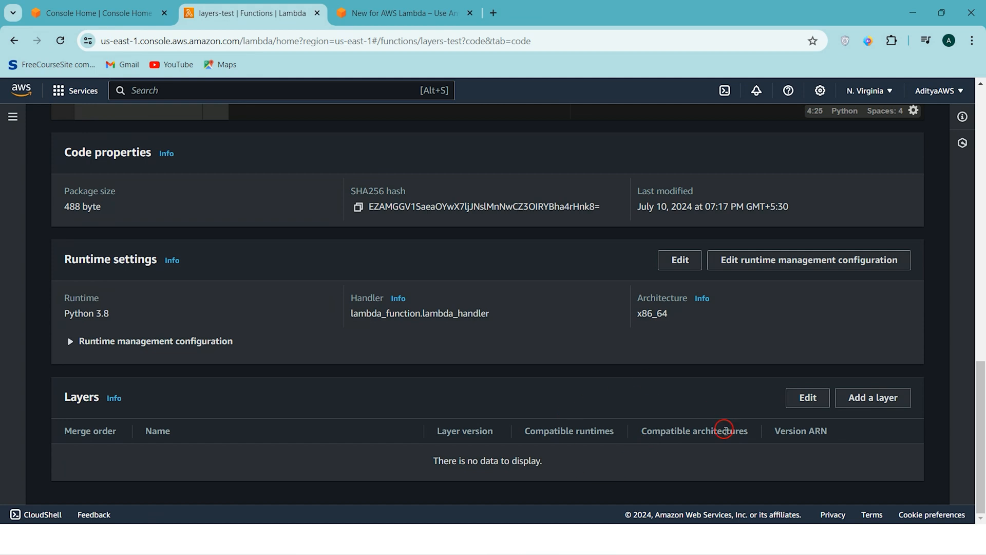
- Start adding a layer to the layers-test function and choose the AWS-provided layer AWSLambda-Python38-SciPy1x
left_click(875, 404)
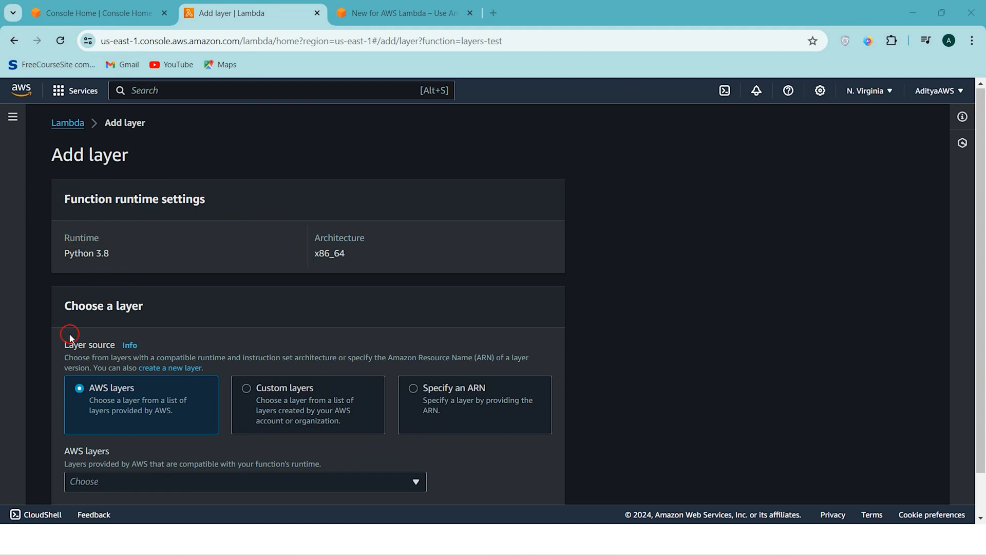
scroll(274, 327, "down", 2)
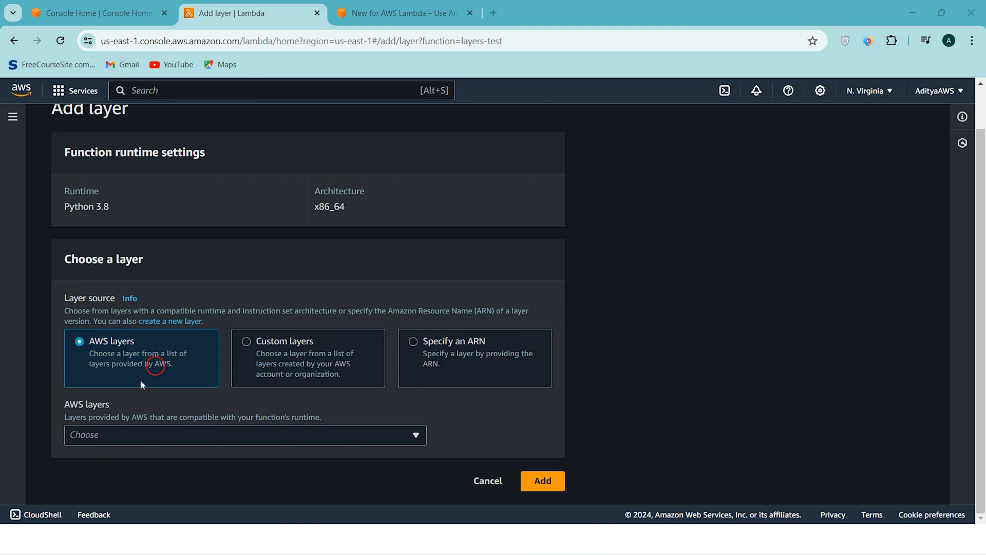
left_click(83, 436)
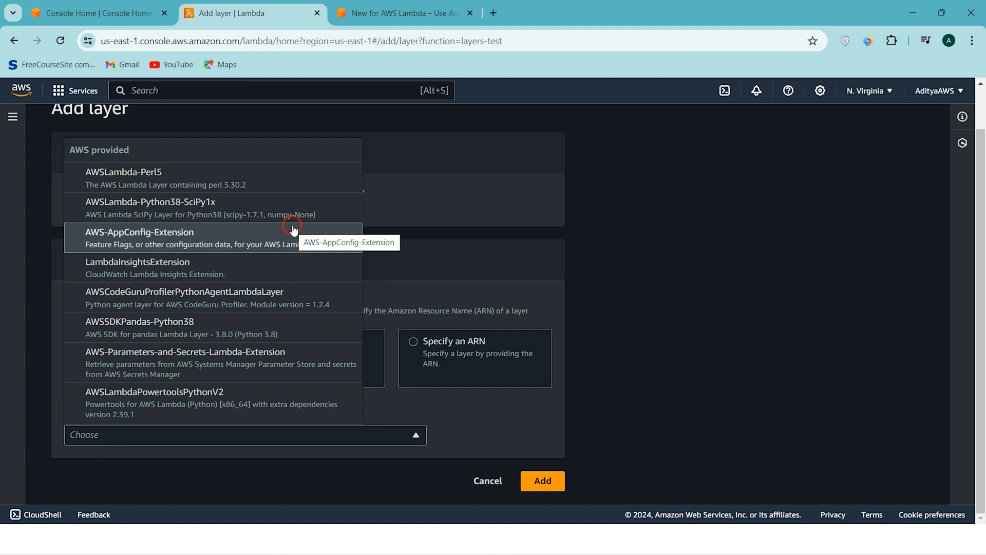
left_click(375, 351)
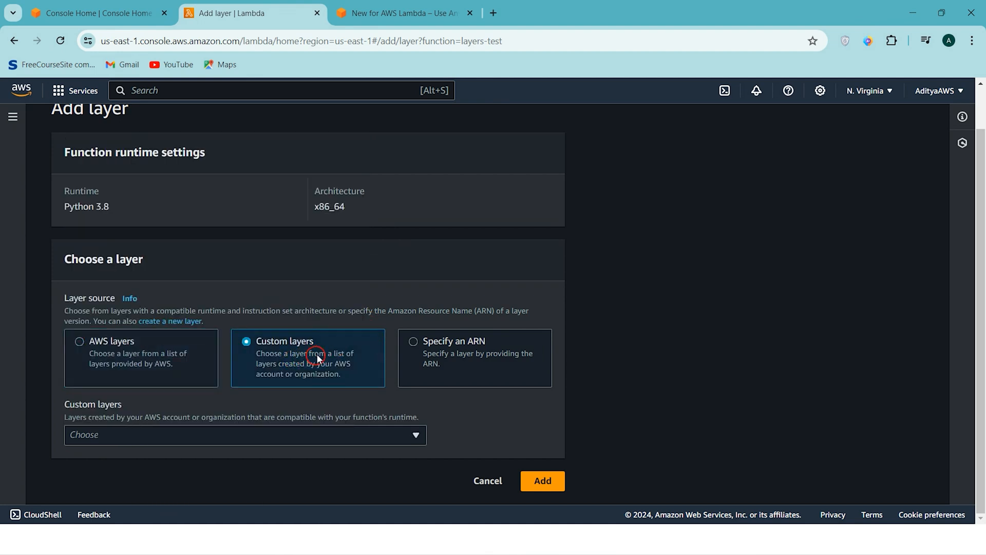
left_click(177, 364)
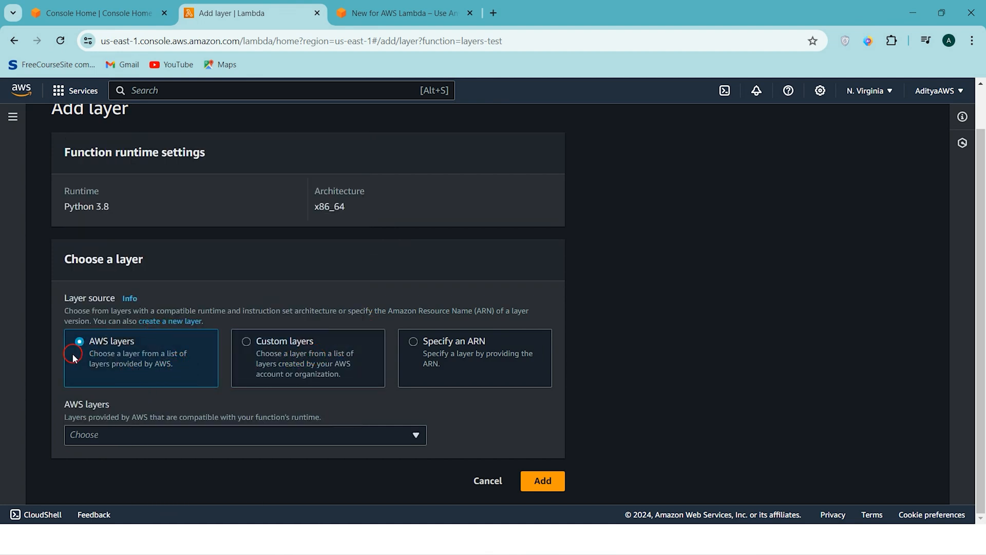
left_click(175, 437)
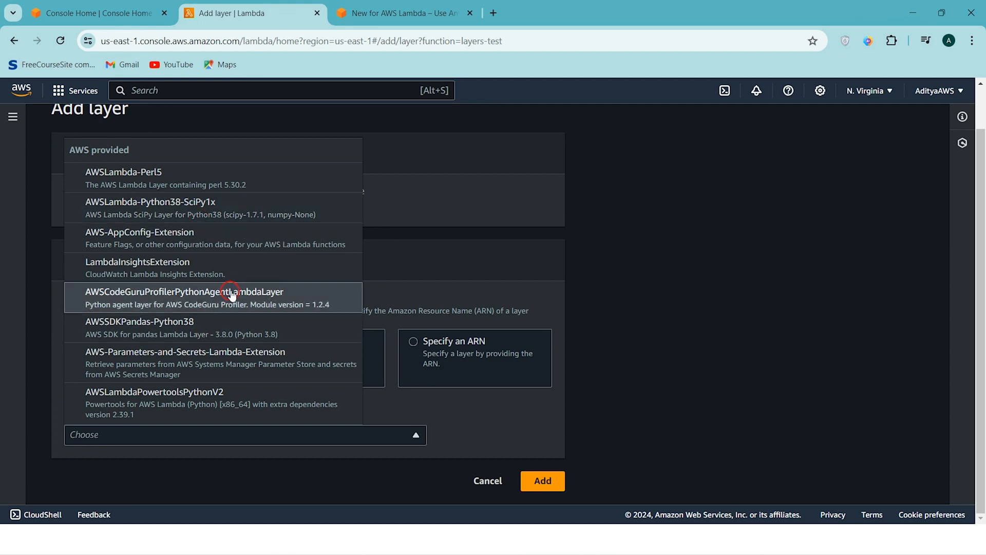
left_click(181, 212)
- Select version 107 of the chosen layer and add it to the function
scroll(311, 324, "down", 1)
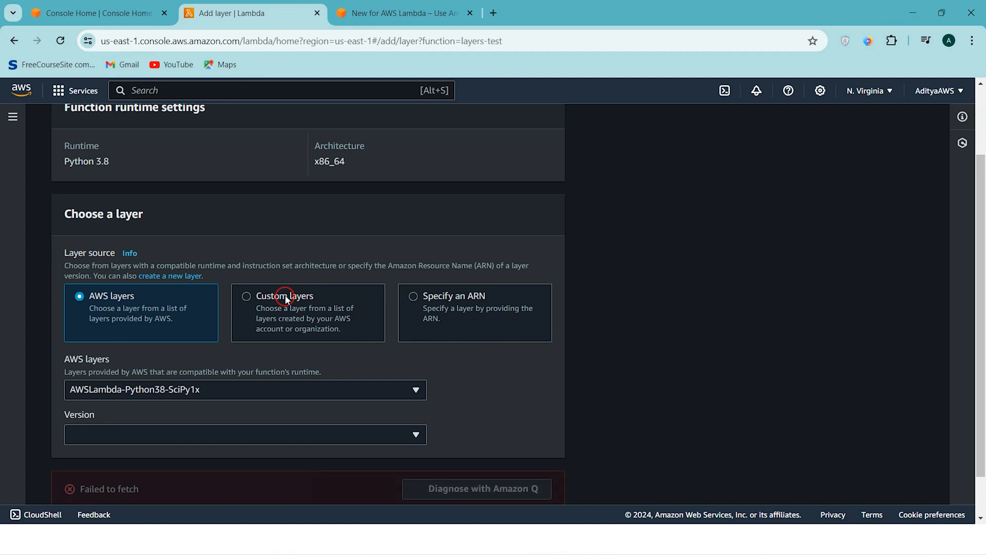
scroll(439, 393, "down", 1)
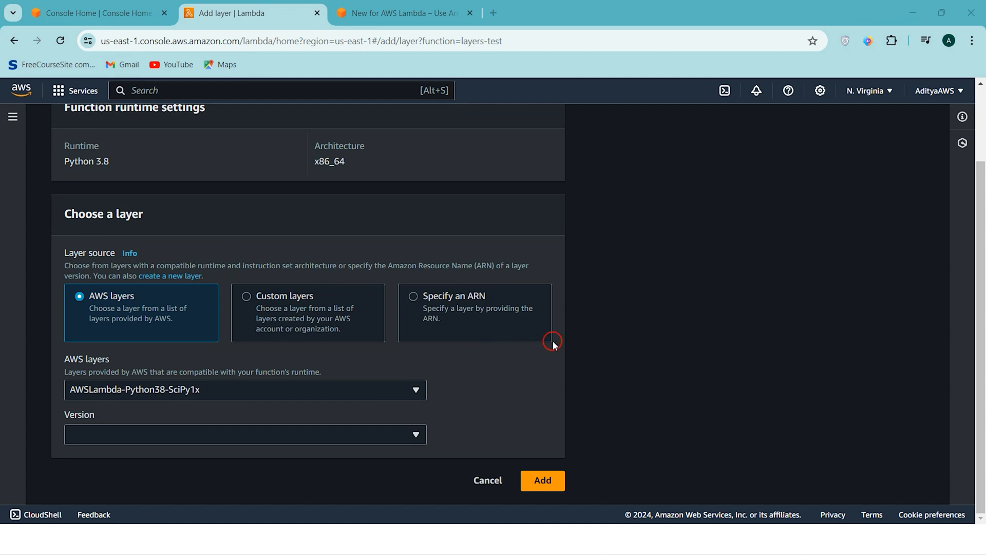
left_click(408, 437)
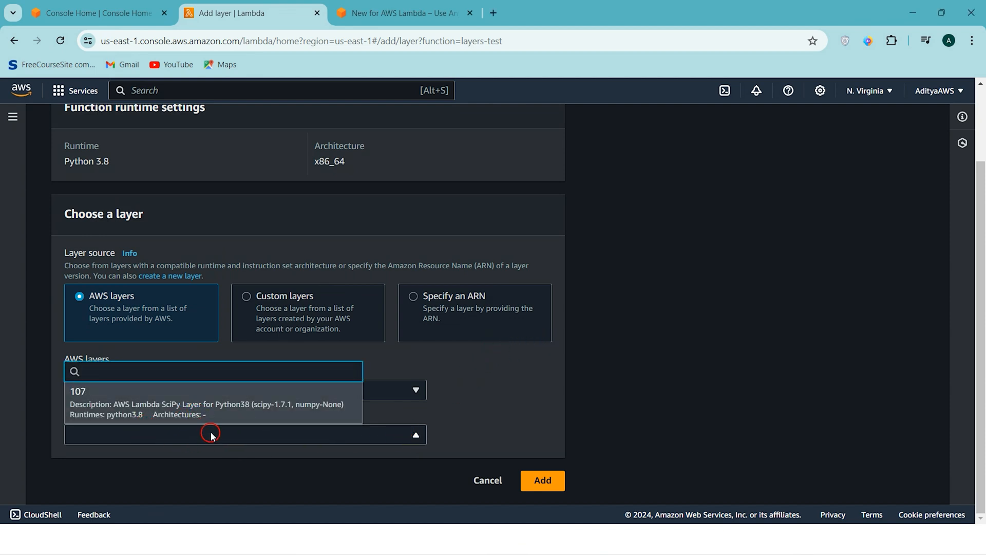
left_click(222, 411)
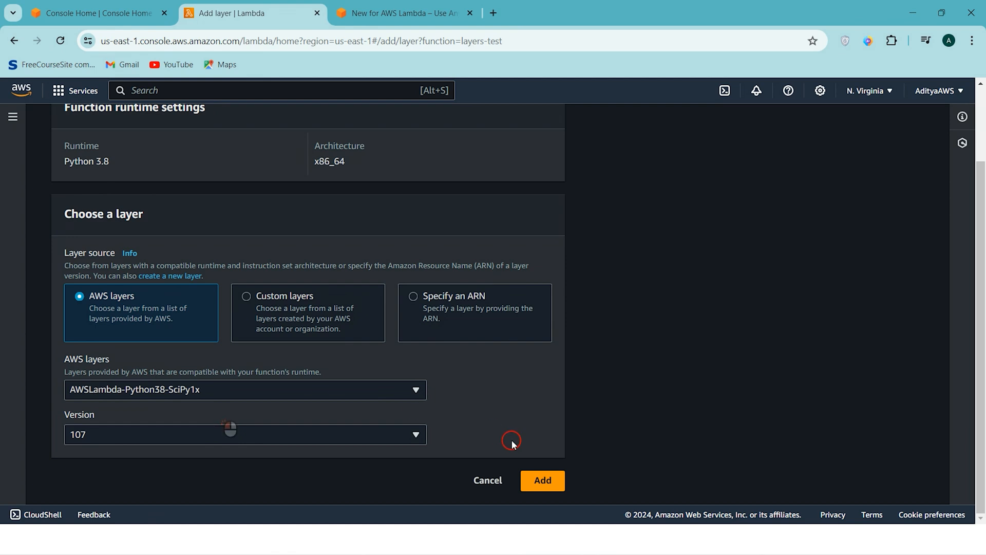
scroll(625, 358, "up", 1)
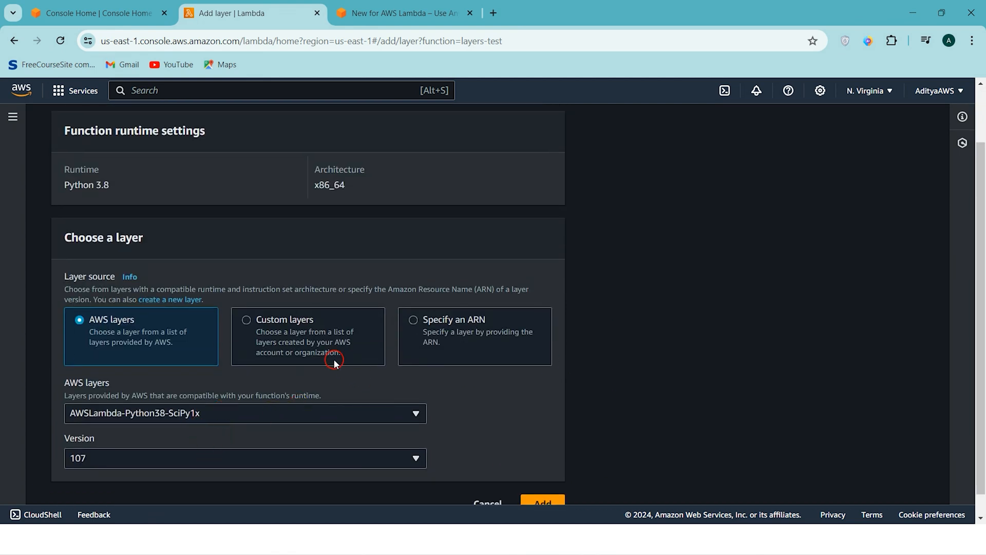
scroll(339, 339, "down", 1)
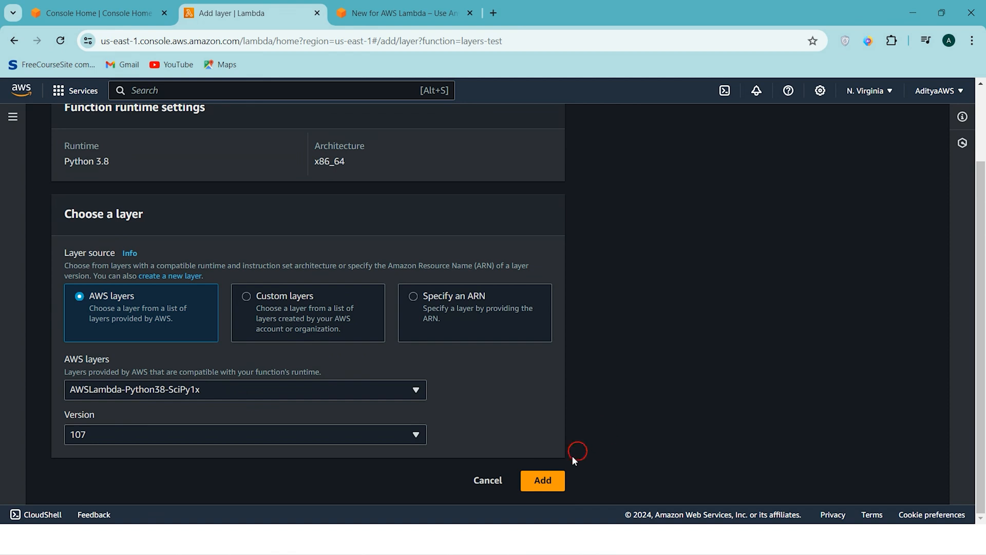
left_click(545, 481)
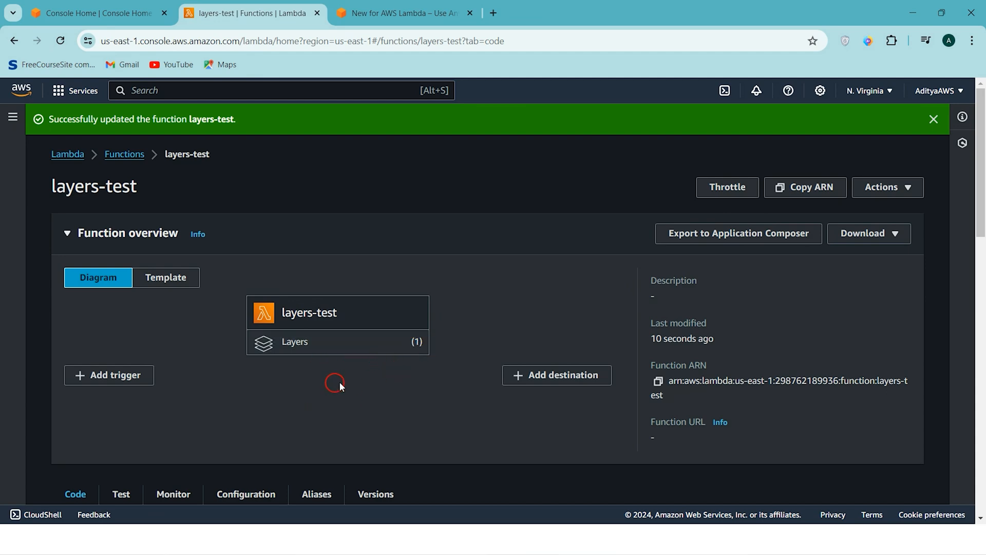
- Return to the function's code source and select all the existing code in lambda_function.py
scroll(421, 397, "down", 7)
left_click(369, 361)
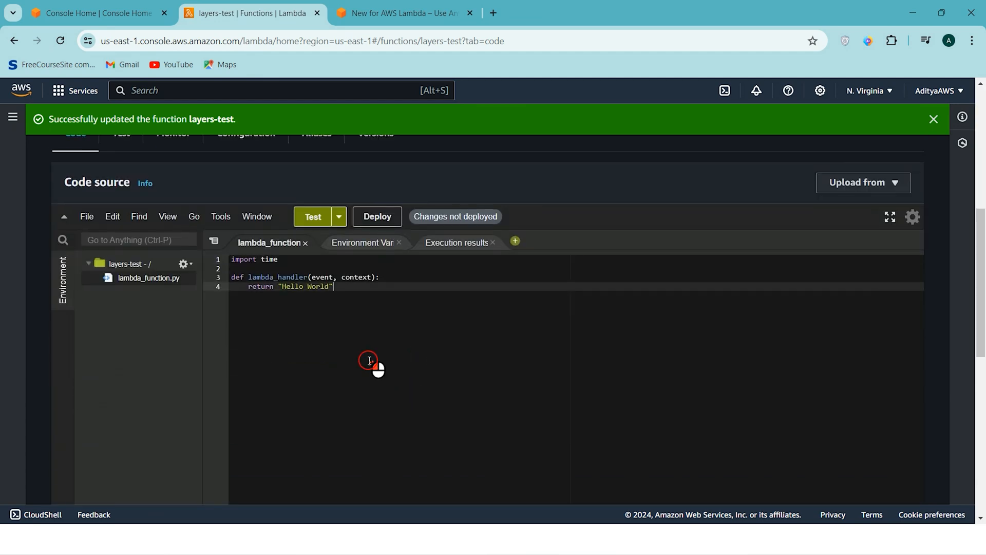
scroll(370, 348, "up", 1)
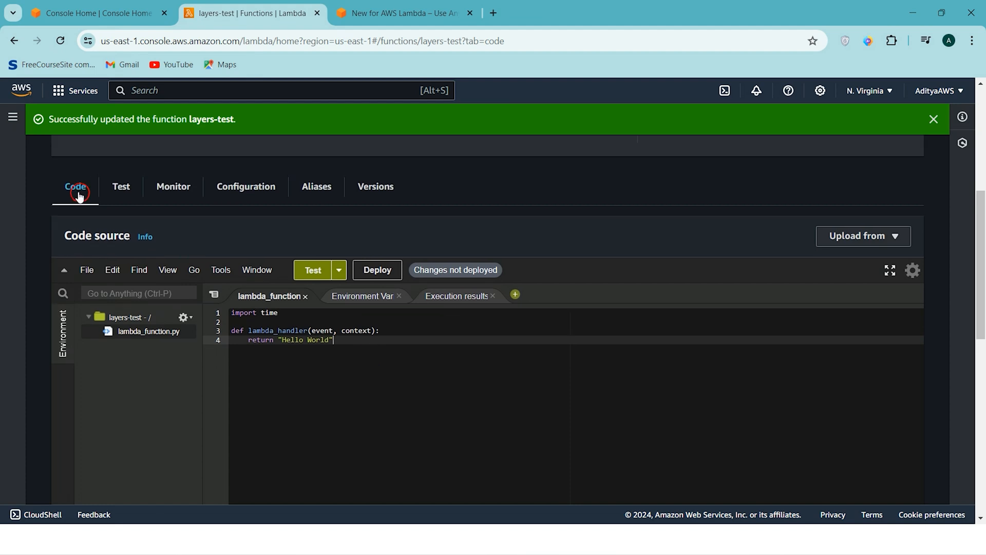
left_click_drag(357, 347, 230, 313)
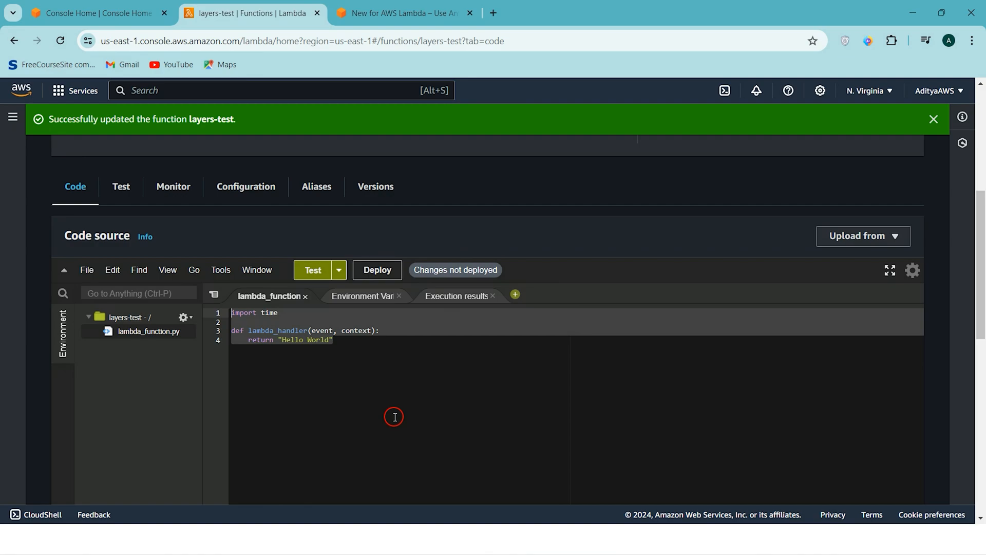
- Switch to the AWS News Blog article about Lambda Layers and go to its beginning
left_click(404, 14)
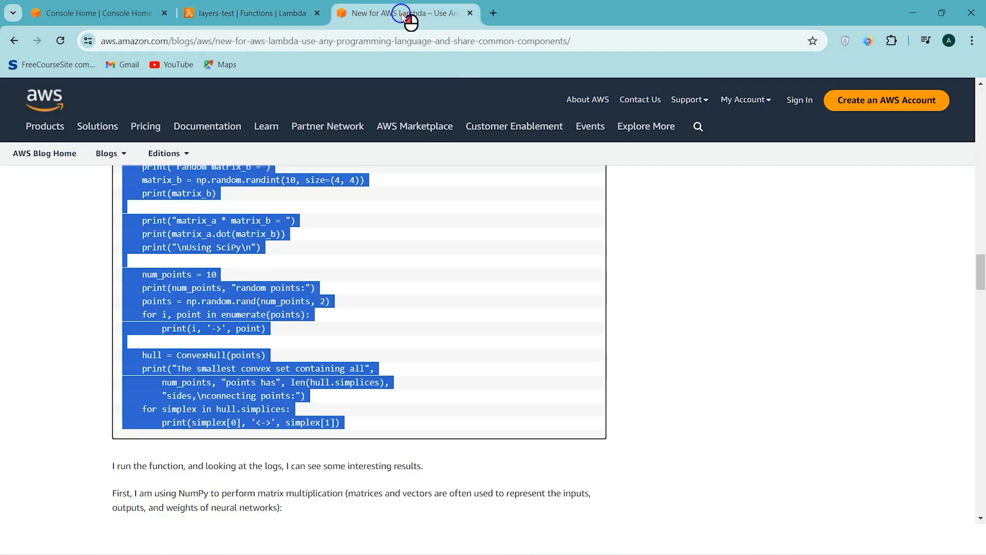
scroll(555, 332, "up", 15)
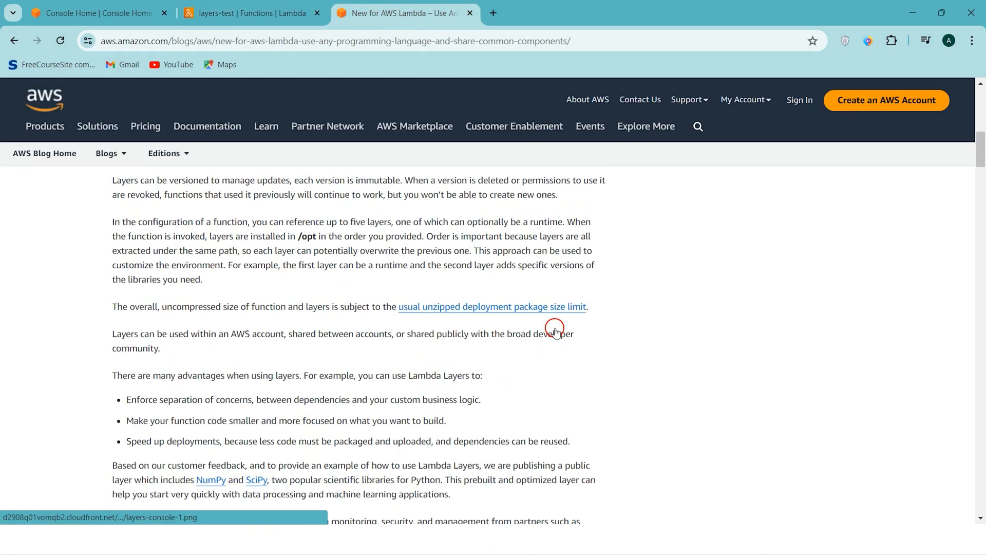
scroll(673, 309, "up", 10)
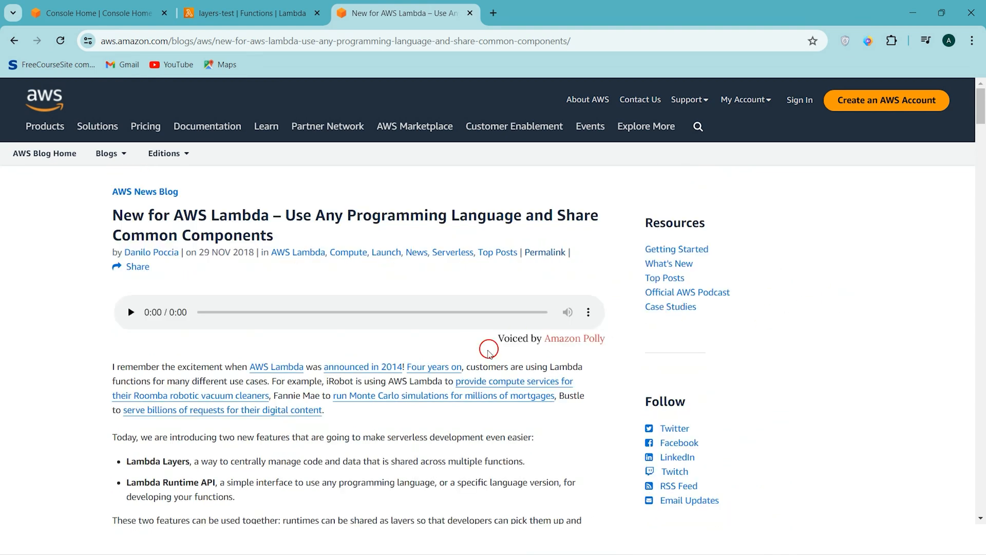
- Find the Python sample code that imports NumPy and SciPy in the Lambda Layers article
scroll(334, 355, "down", 2)
left_click_drag(85, 303, 328, 432)
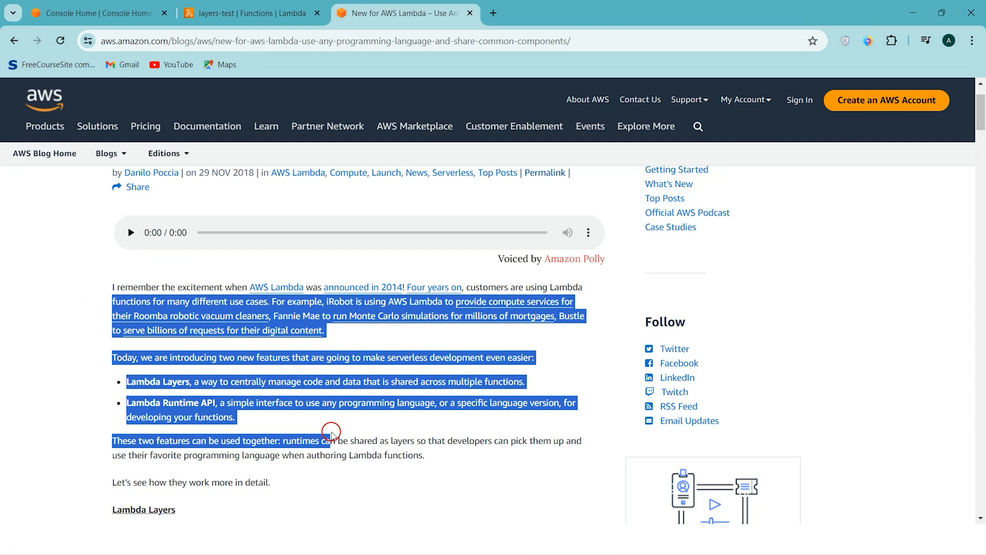
scroll(360, 431, "down", 10)
scroll(332, 431, "down", 18)
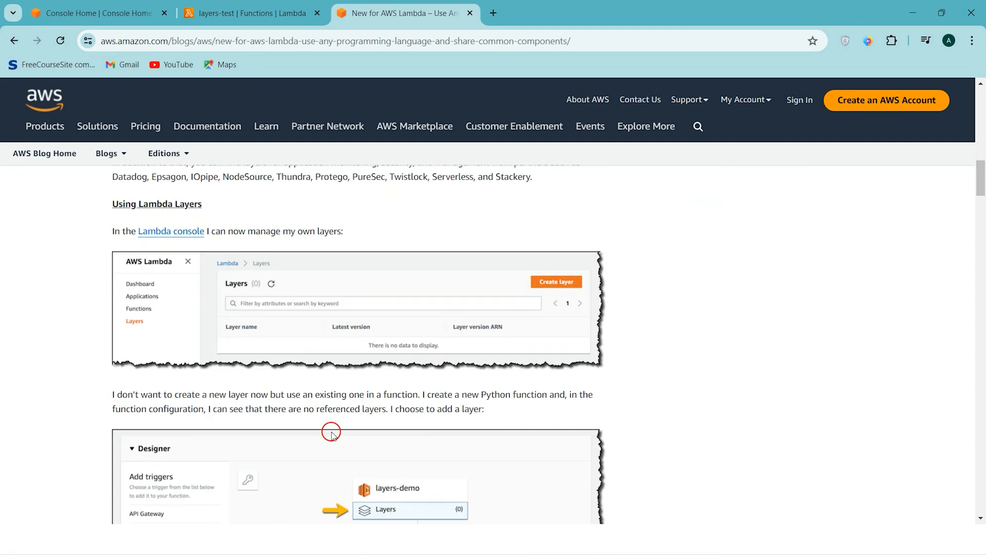
scroll(332, 434, "down", 8)
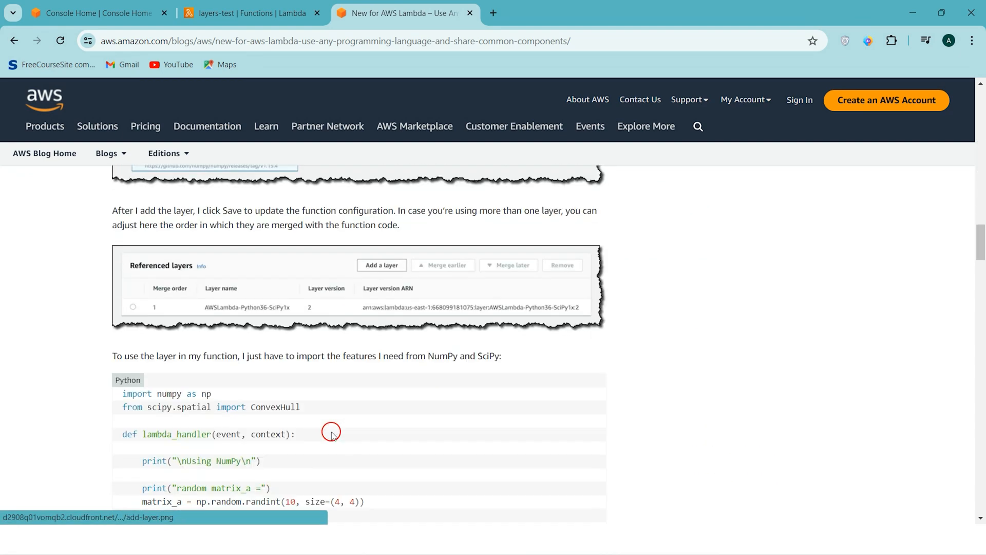
scroll(331, 433, "up", 3)
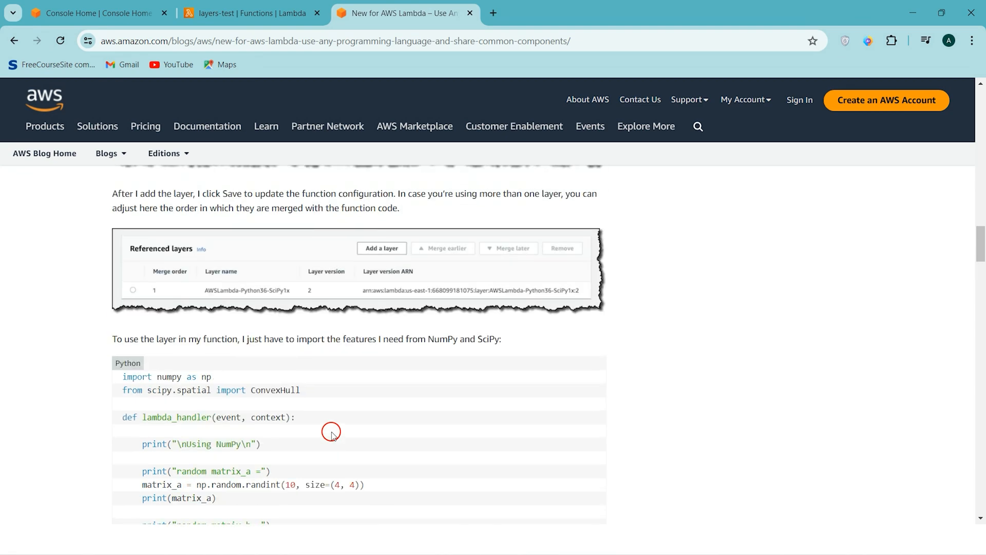
scroll(332, 435, "down", 2)
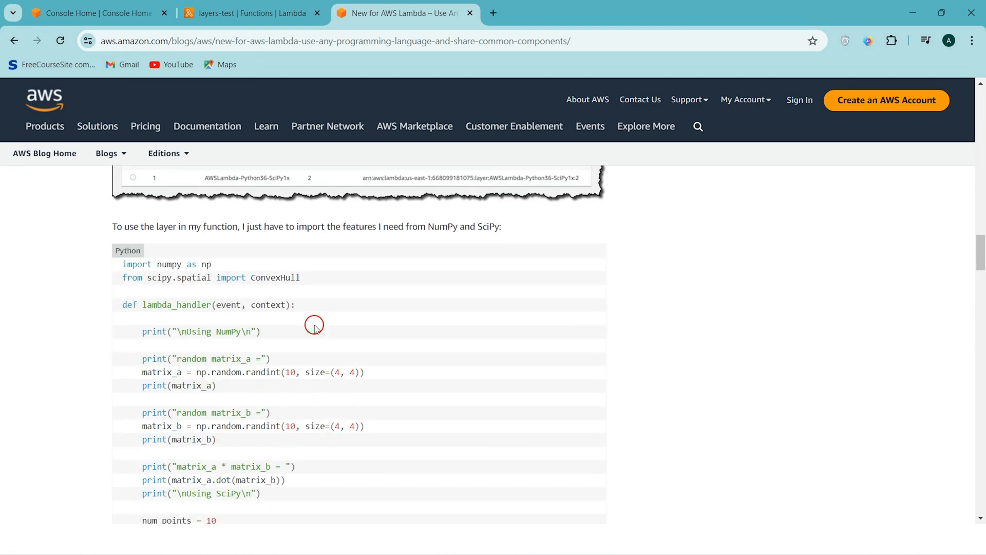
scroll(438, 357, "down", 2)
scroll(438, 357, "up", 2)
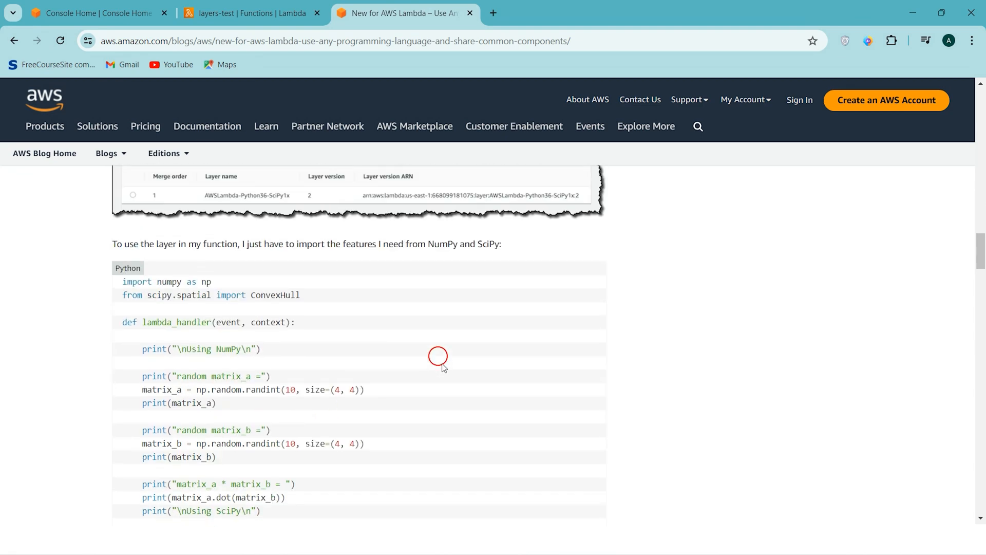
- Select and copy the article's entire Python sample, from the numpy import to the last print line
left_click_drag(120, 284, 252, 447)
scroll(253, 447, "down", 3)
scroll(253, 449, "down", 2)
scroll(252, 447, "up", 2)
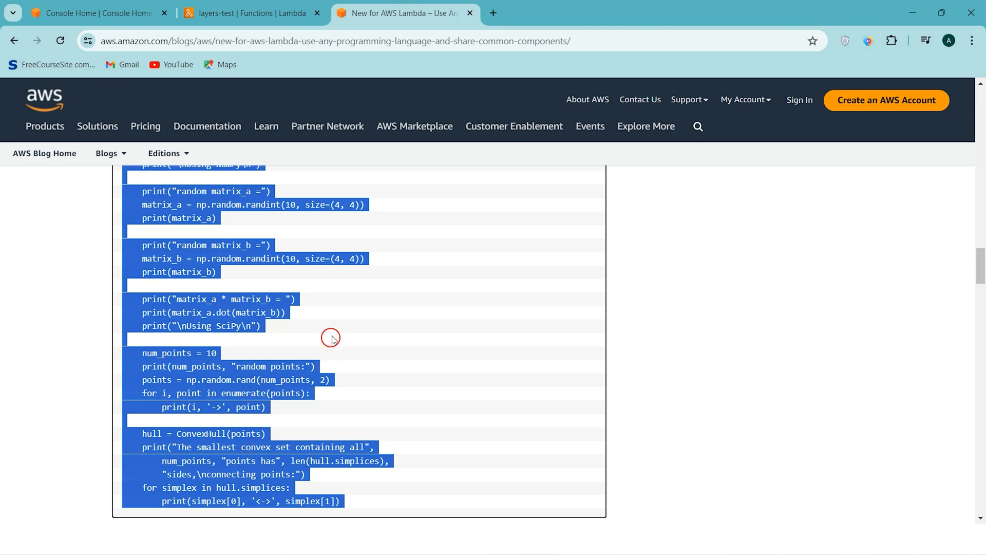
scroll(331, 337, "up", 7)
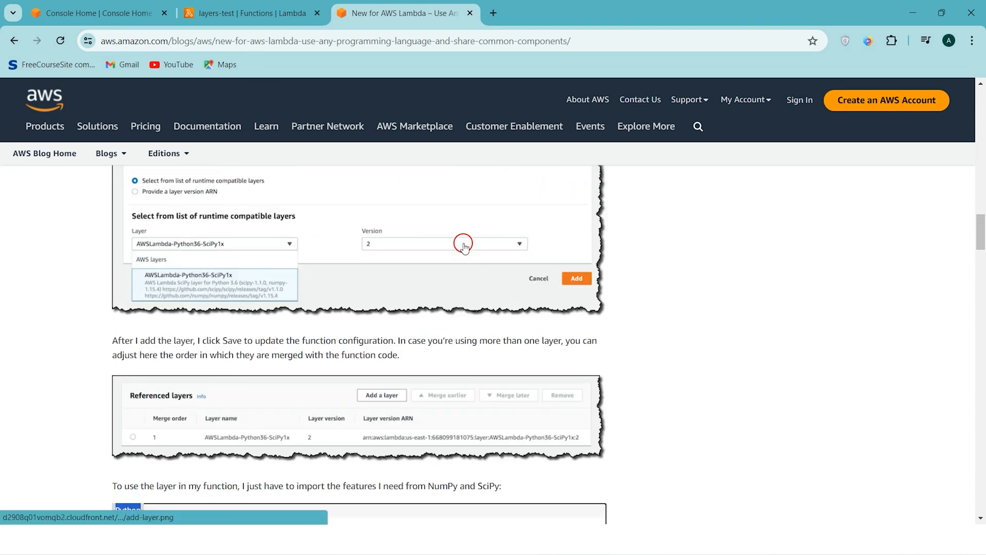
- Replace all code in layers-test's lambda_function.py with the copied sample and delete the stray "Python" text on line 32
left_click(274, 11)
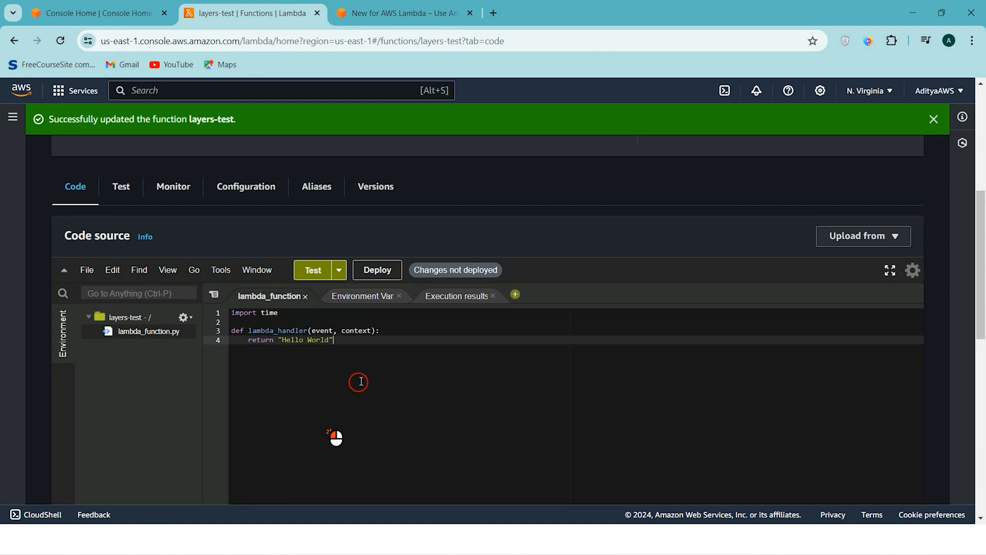
left_click_drag(356, 354, 216, 314)
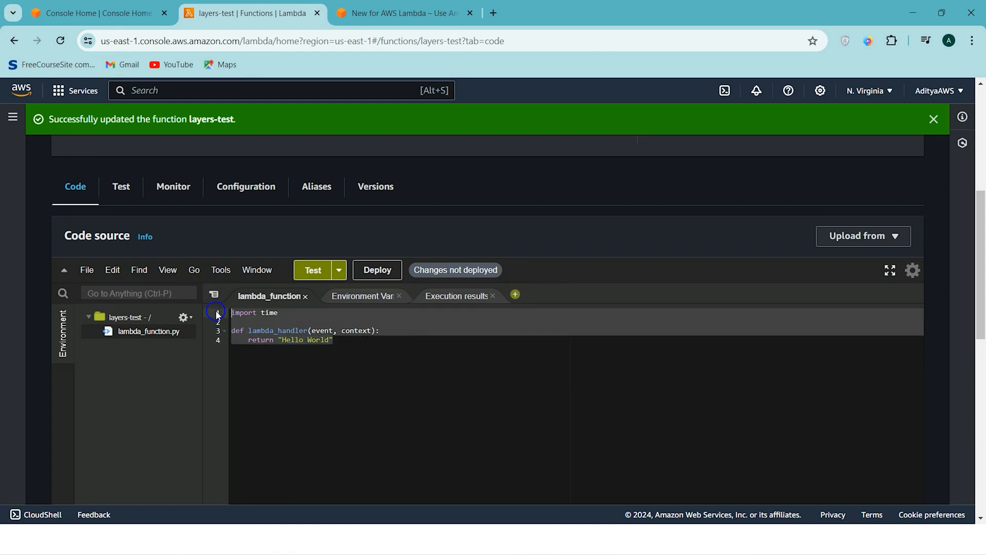
key("ctrl+v")
scroll(341, 379, "down", 5)
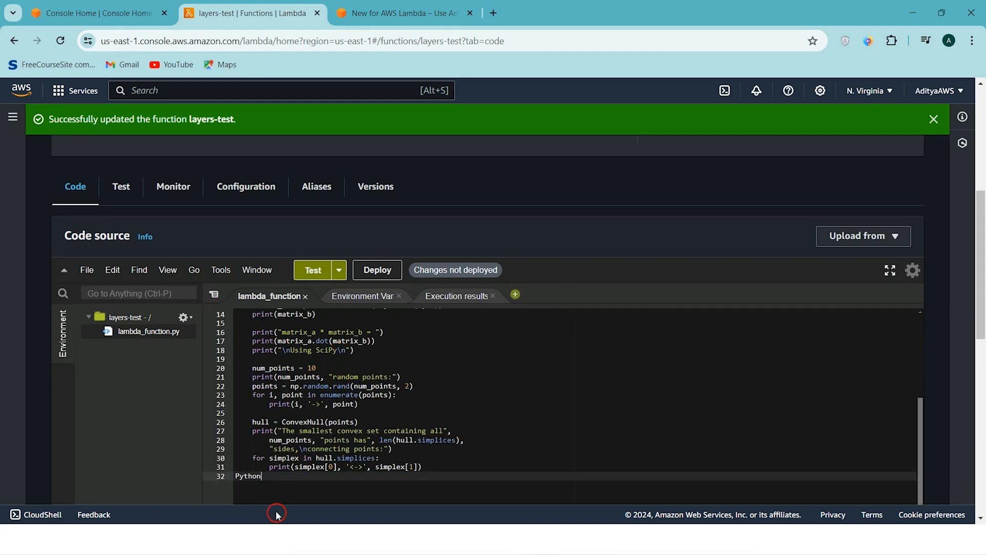
left_click_drag(276, 474, 220, 478)
key("BackSpace")
- Examine the numpy and scipy.spatial import lines at the beginning of the pasted code
scroll(407, 403, "up", 5)
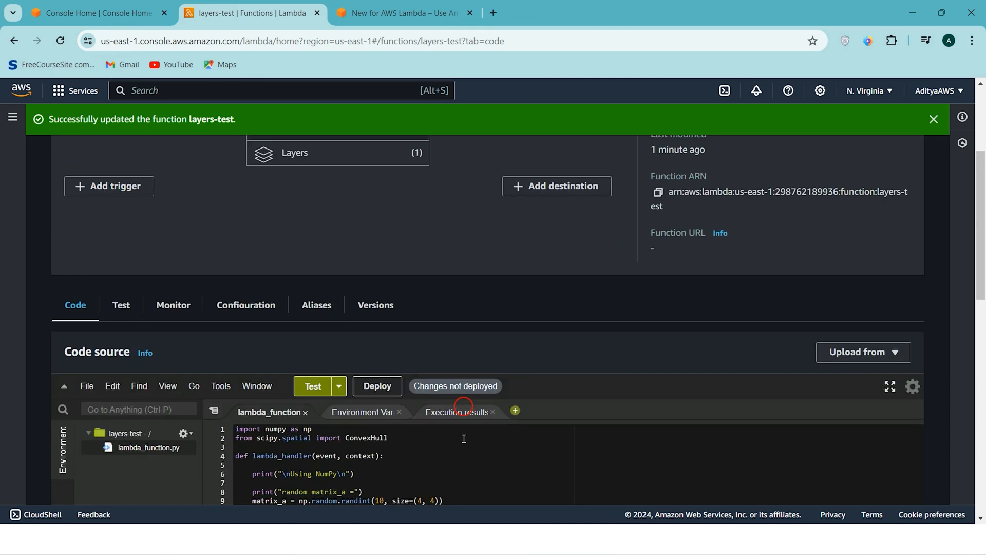
scroll(495, 221, "down", 2)
scroll(495, 221, "down", 2)
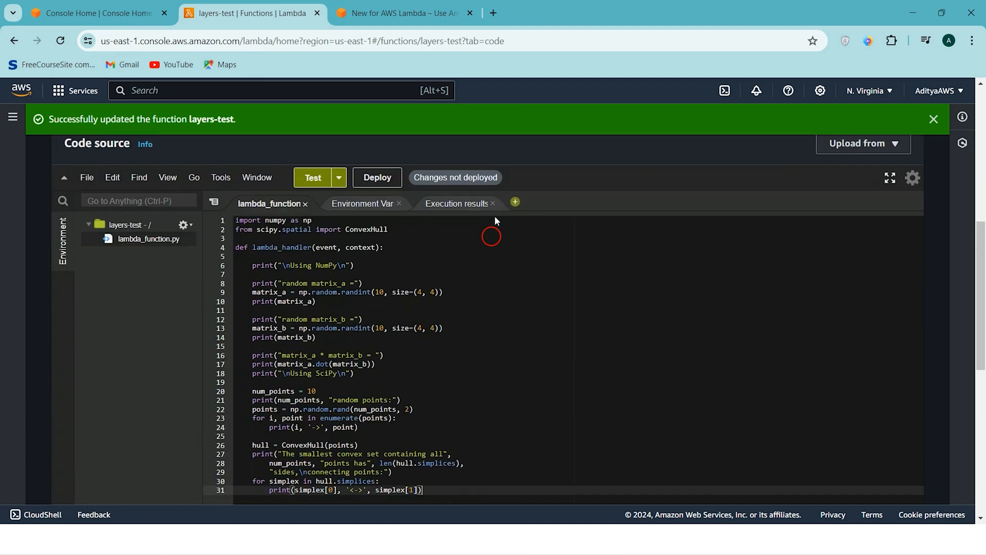
left_click(279, 220)
left_click(328, 221)
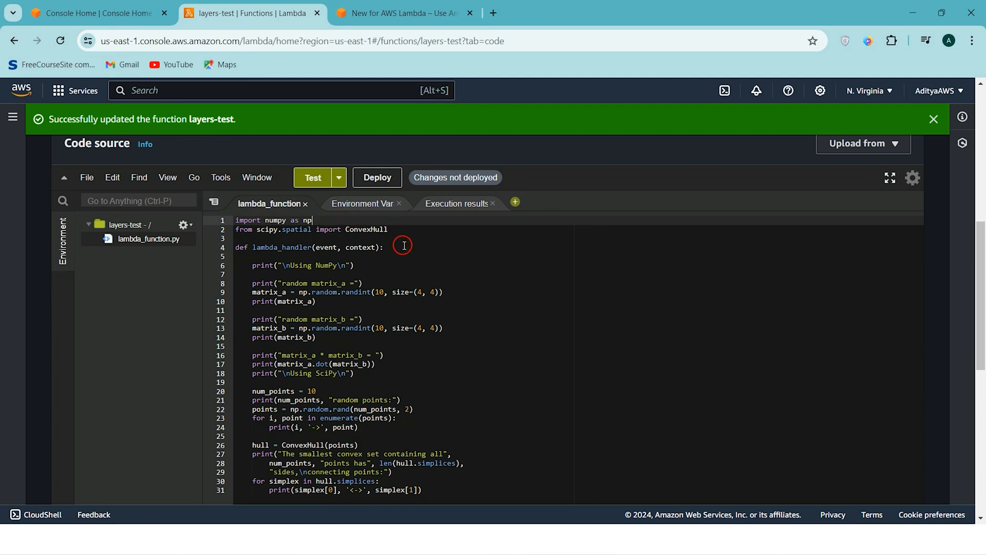
left_click(404, 230)
left_click(274, 229)
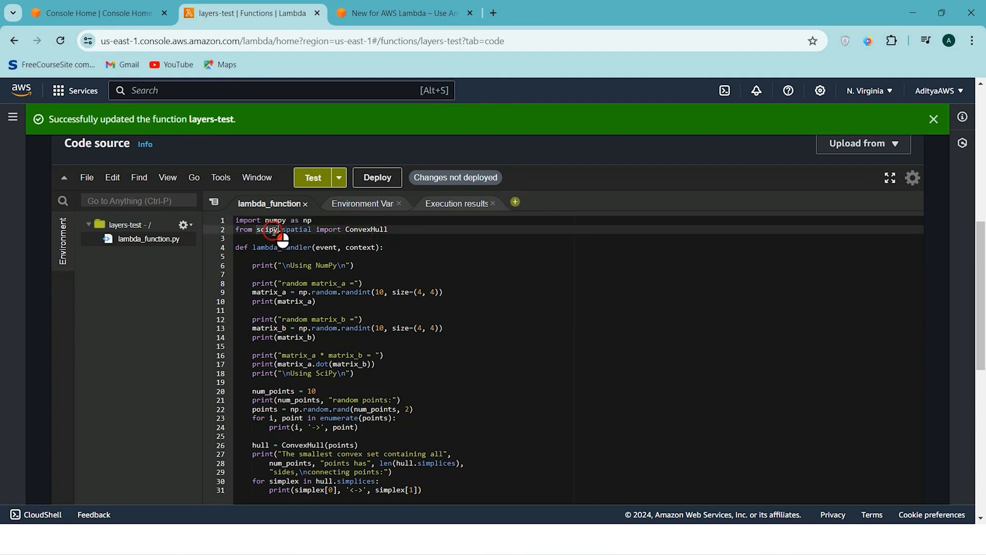
left_click(380, 230)
left_click(429, 226)
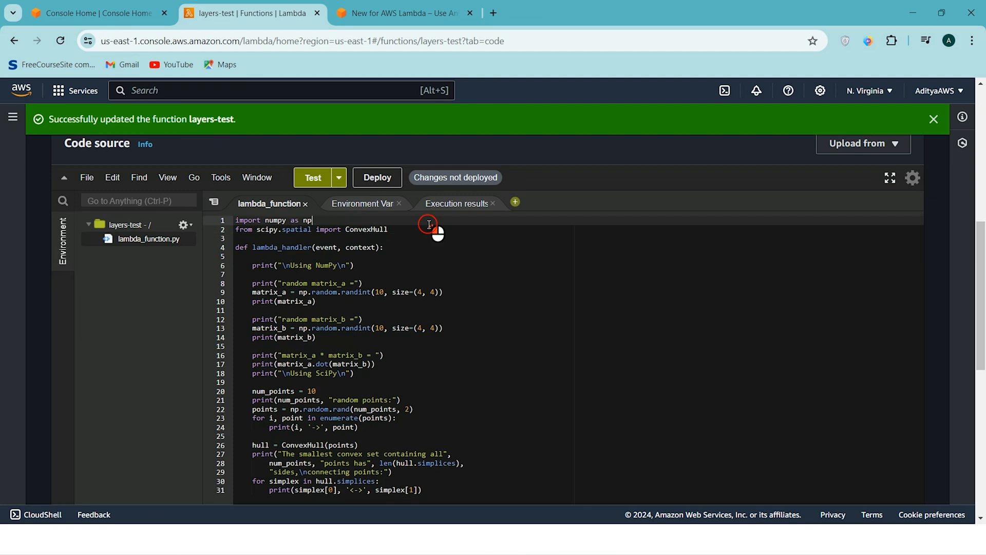
left_click(414, 230)
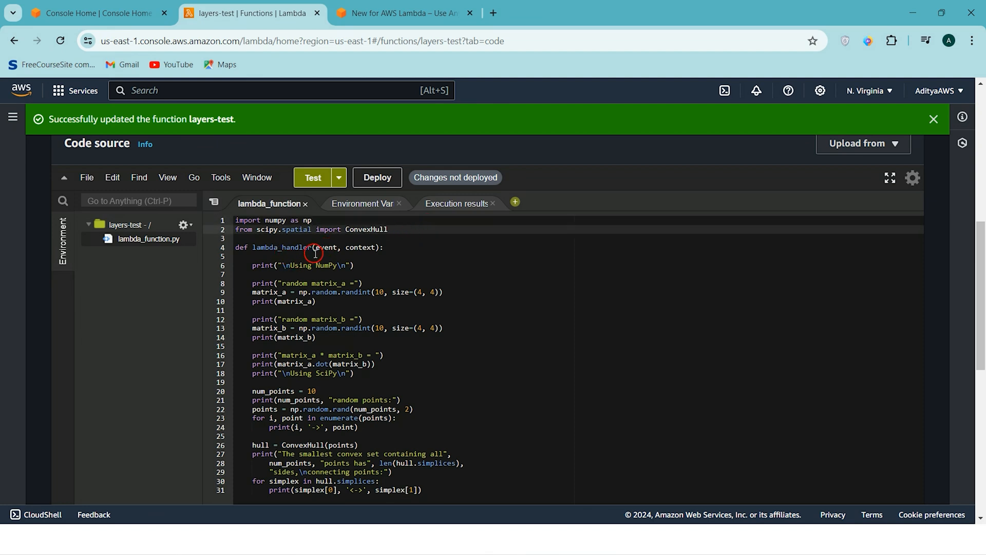
left_click(270, 230)
- Compare the layer attached in the function overview with the libraries imported in the code
scroll(423, 308, "up", 3)
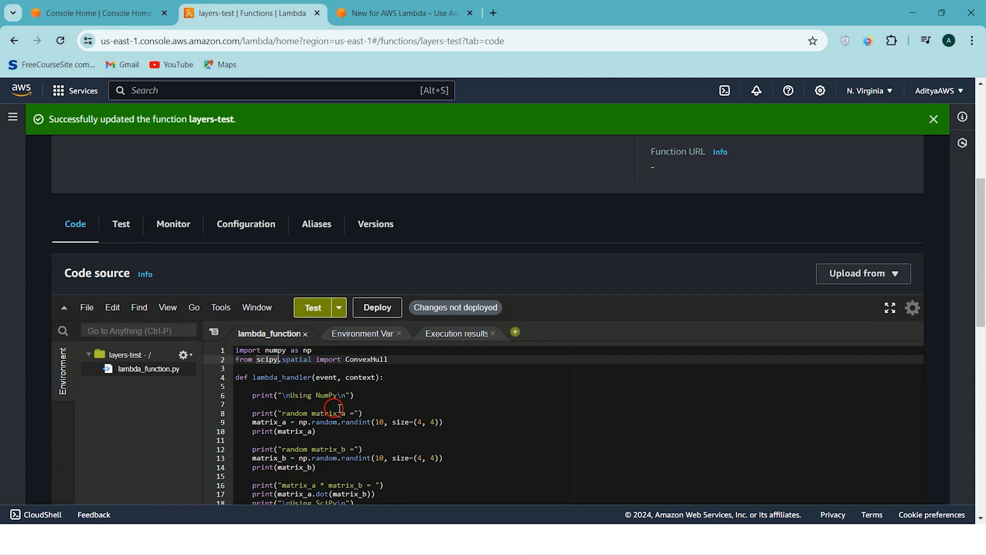
scroll(339, 408, "down", 1)
scroll(354, 395, "up", 1)
scroll(539, 305, "down", 2)
scroll(431, 342, "up", 5)
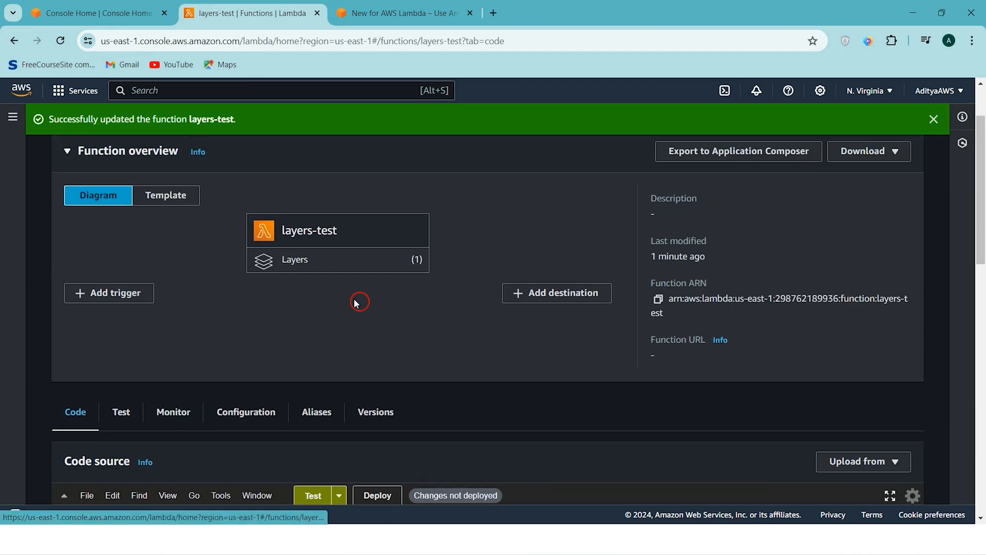
scroll(402, 354, "down", 2)
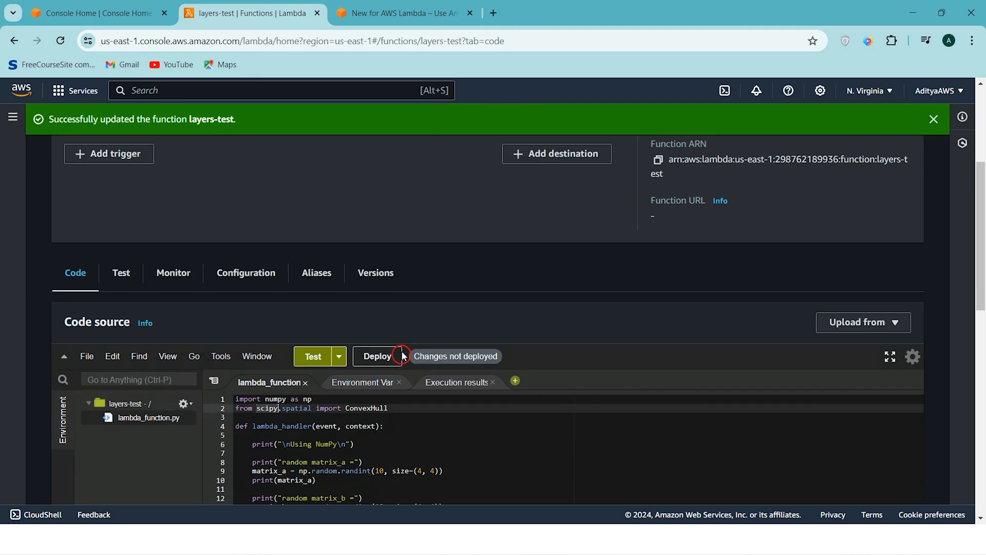
scroll(403, 355, "down", 2)
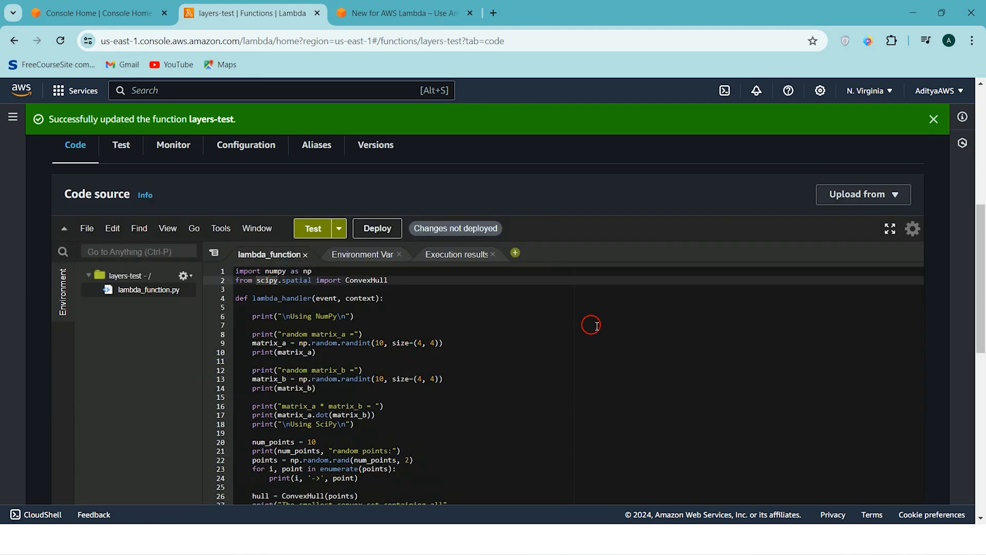
scroll(591, 325, "up", 2)
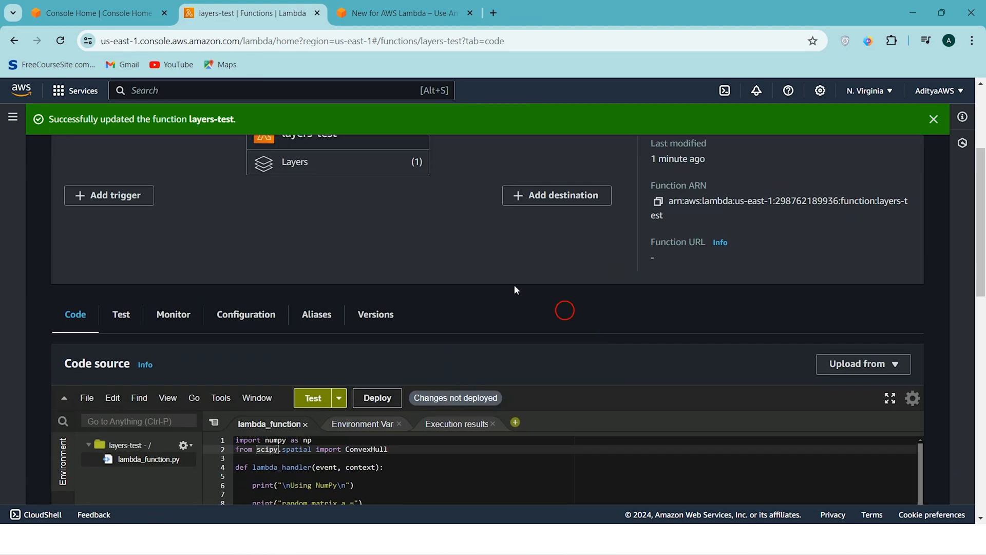
scroll(372, 220, "down", 3)
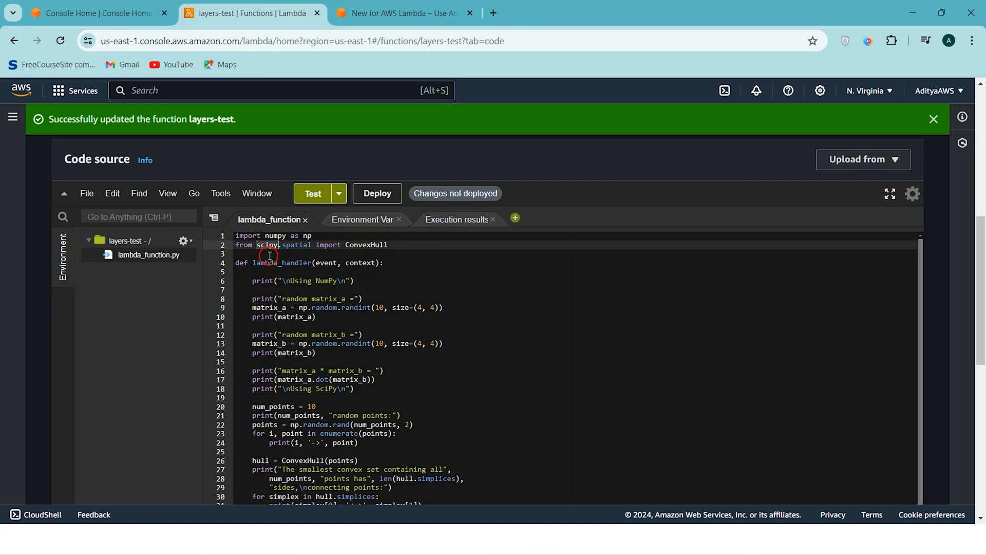
- Highlight both import statements, look over the rest of the code, and mark where ConvexHull is used
left_click(386, 238)
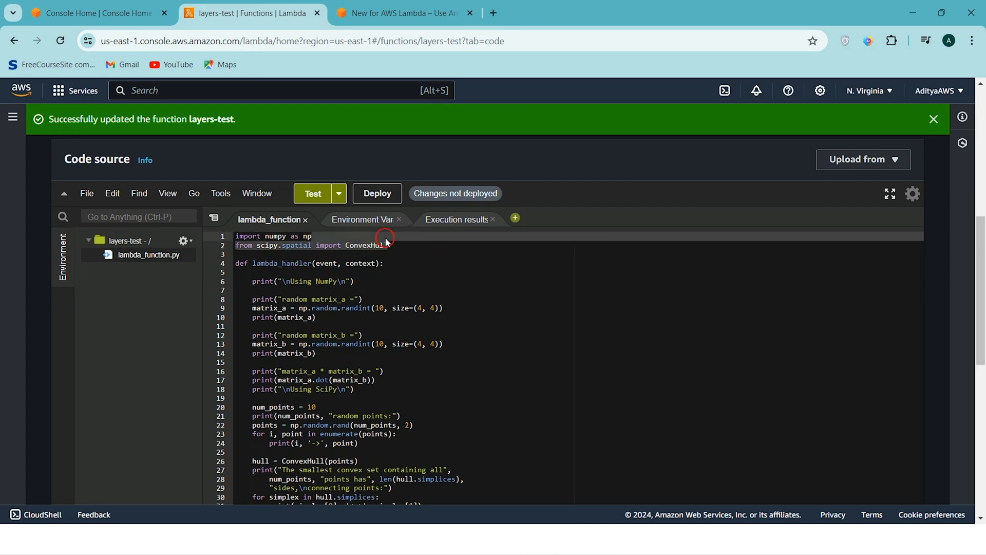
left_click(403, 245)
scroll(411, 247, "down", 2)
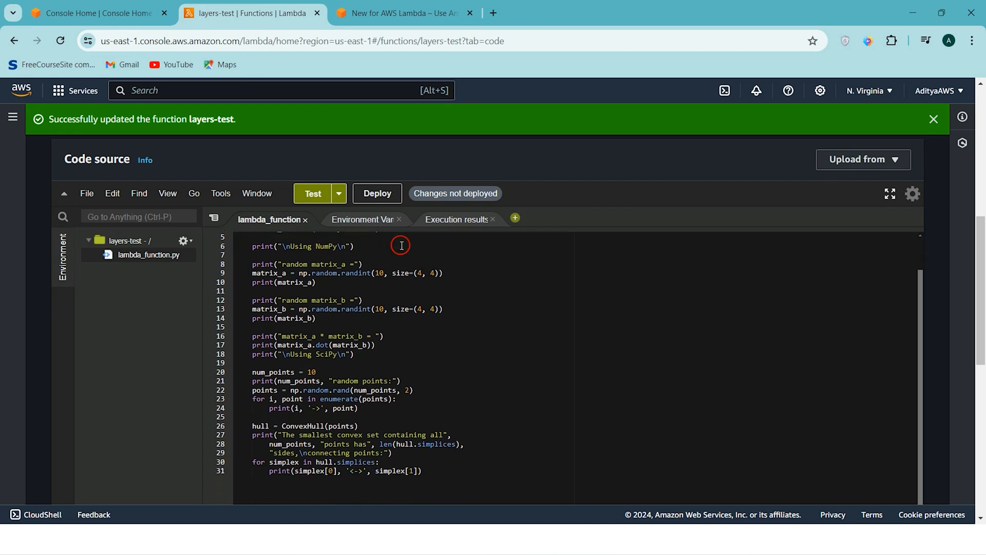
scroll(551, 242, "up", 2)
scroll(550, 242, "down", 1)
scroll(562, 273, "up", 4)
scroll(588, 324, "down", 4)
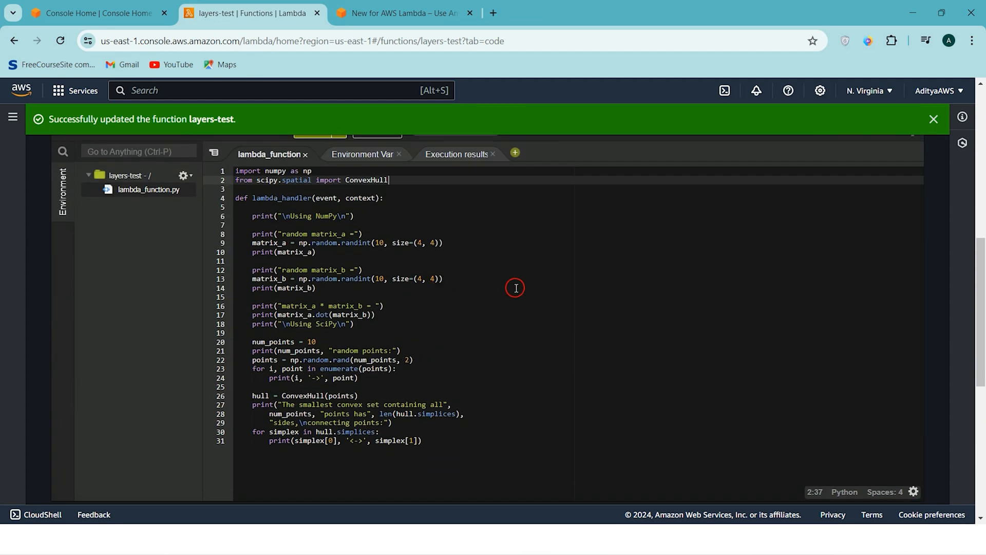
double_click(366, 180)
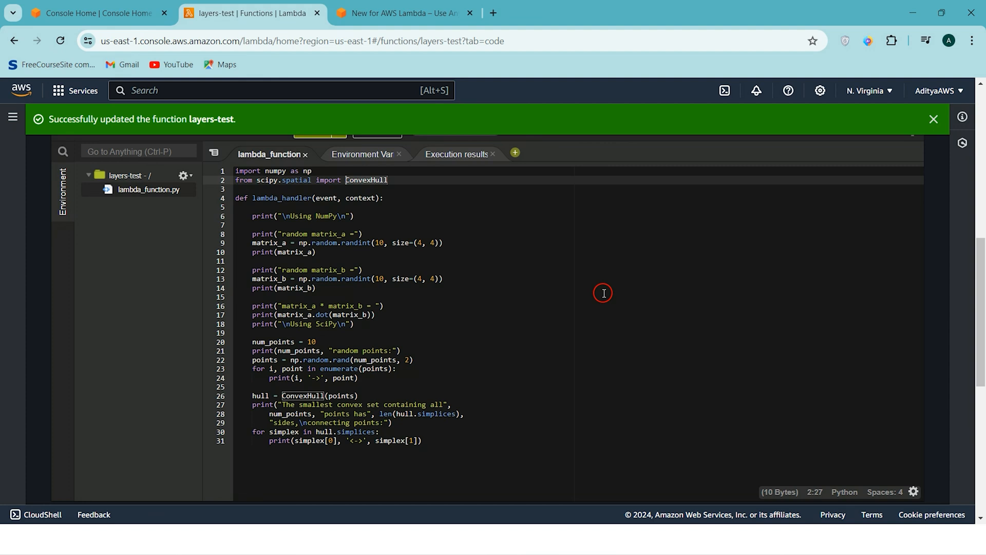
scroll(604, 292, "up", 1)
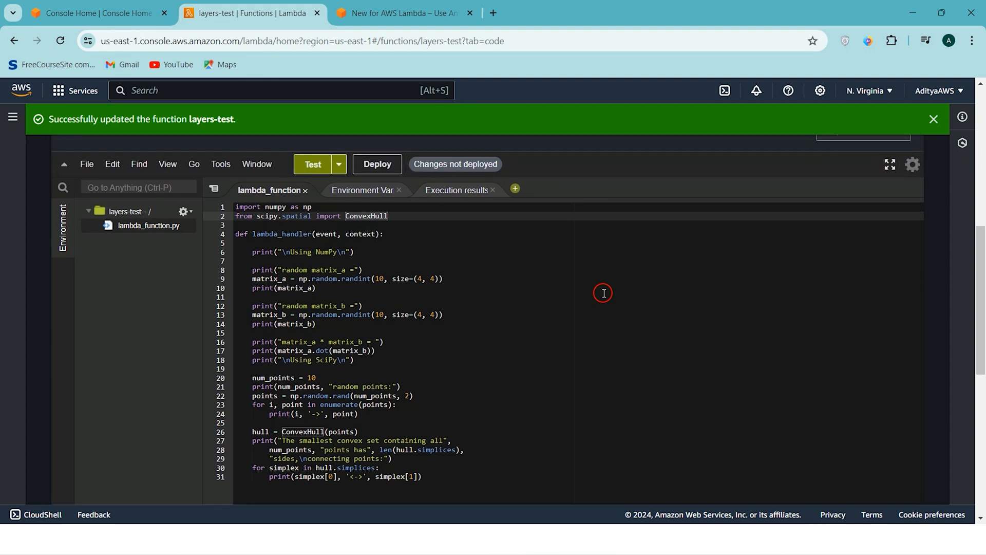
- Review the handler block by block: the NumPy matrices, their product, the random points and the convex hull output
left_click(245, 253)
left_click_drag(246, 252, 499, 287)
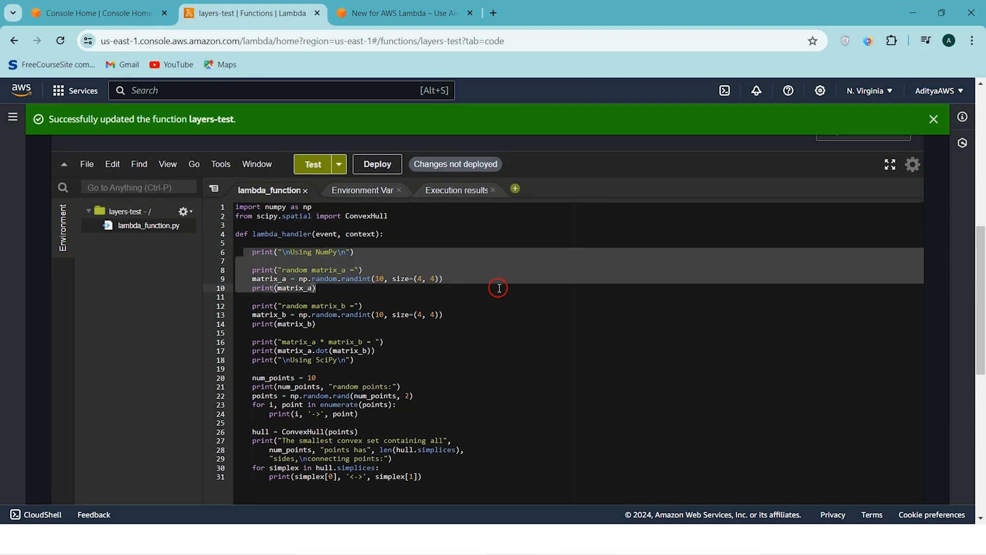
left_click(386, 288)
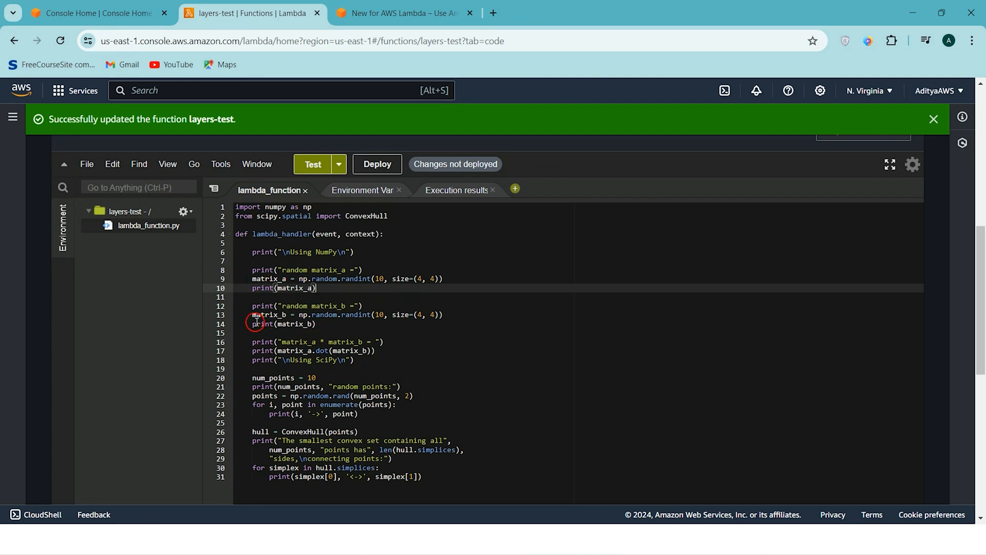
left_click_drag(248, 341, 386, 363)
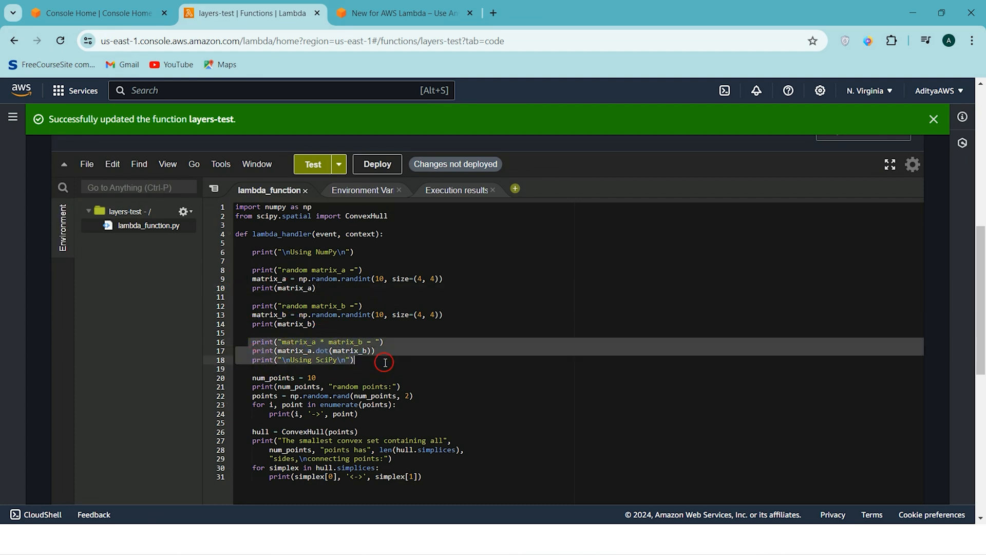
left_click_drag(253, 379, 407, 427)
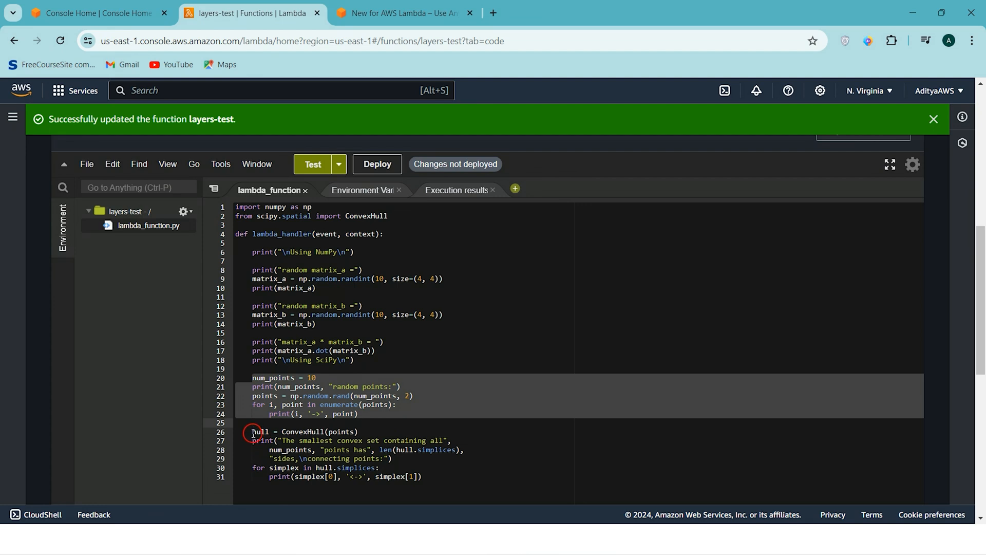
left_click_drag(253, 432, 510, 477)
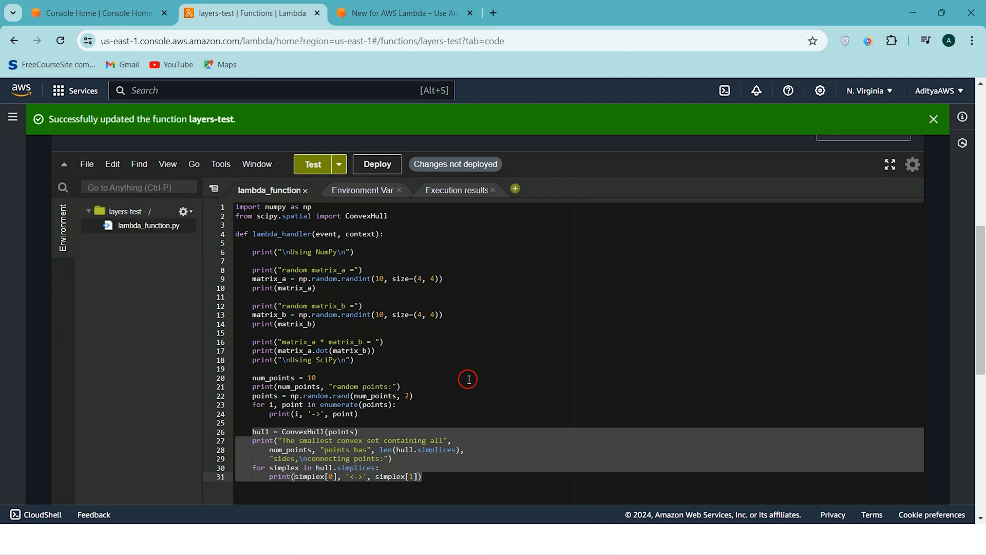
- Highlight spatial in the SciPy import and review the function overview before returning to the code source
double_click(285, 218)
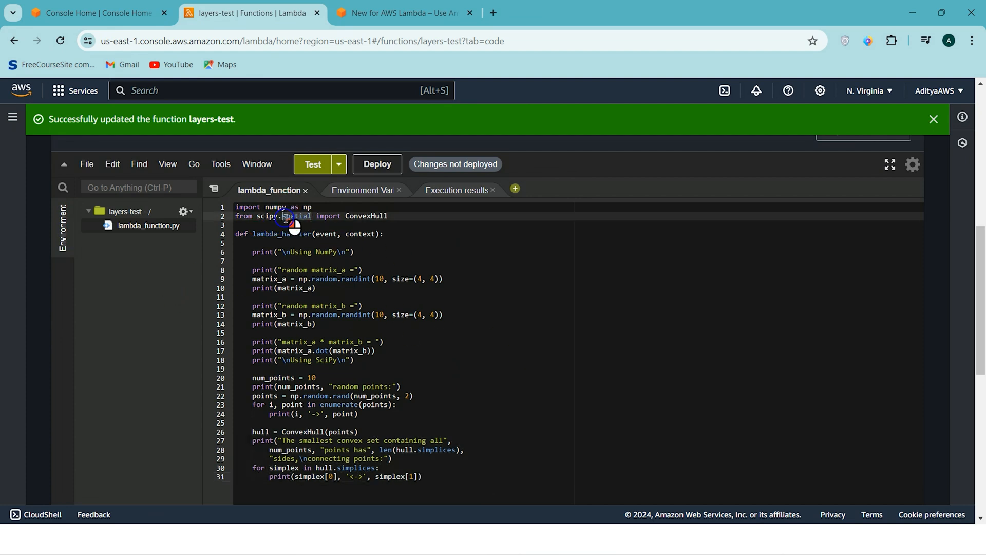
left_click(406, 215)
scroll(330, 308, "up", 9)
scroll(345, 348, "down", 6)
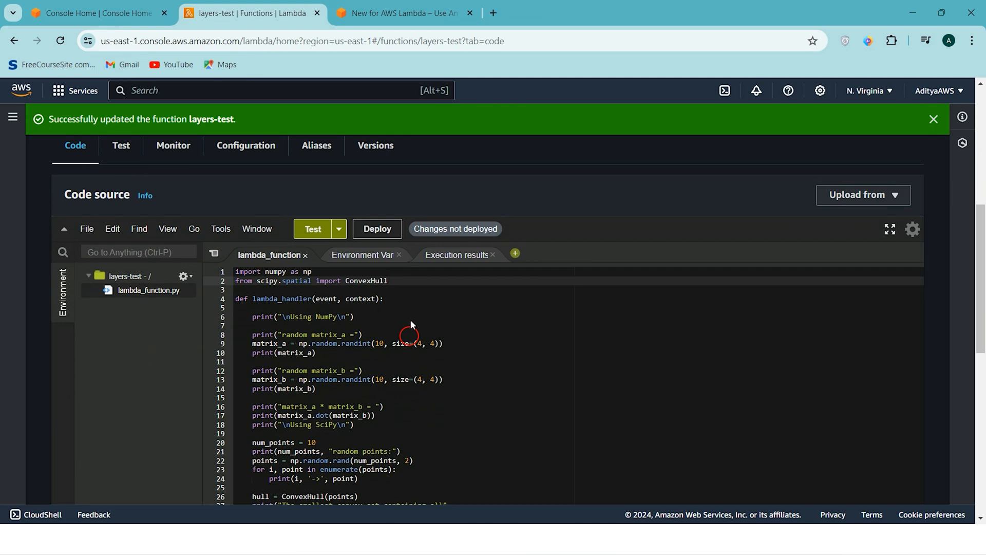
- Deploy the changed NumPy and SciPy code of the layers-test function and run its test
scroll(410, 320, "down", 1)
scroll(410, 319, "up", 1)
scroll(586, 380, "down", 2)
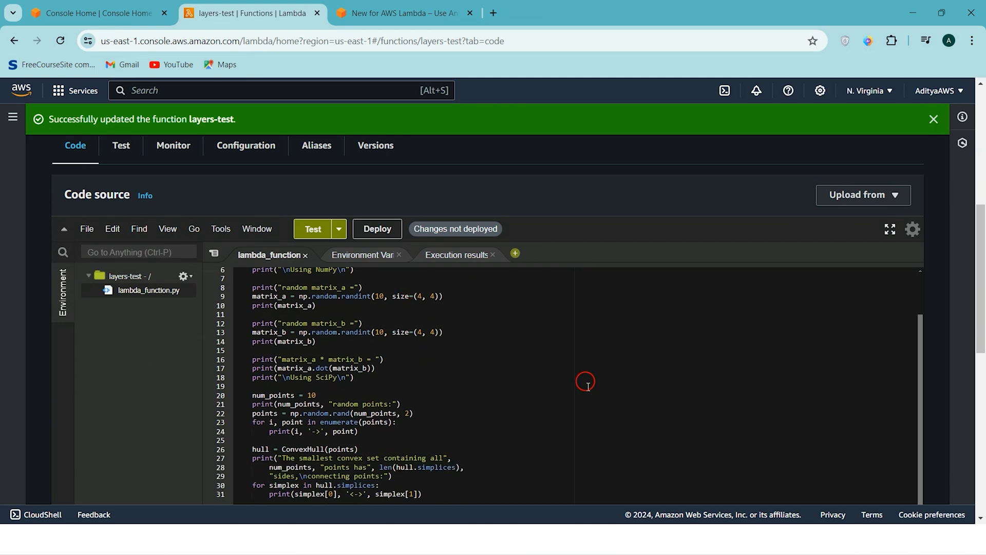
scroll(588, 383, "up", 3)
scroll(591, 372, "down", 2)
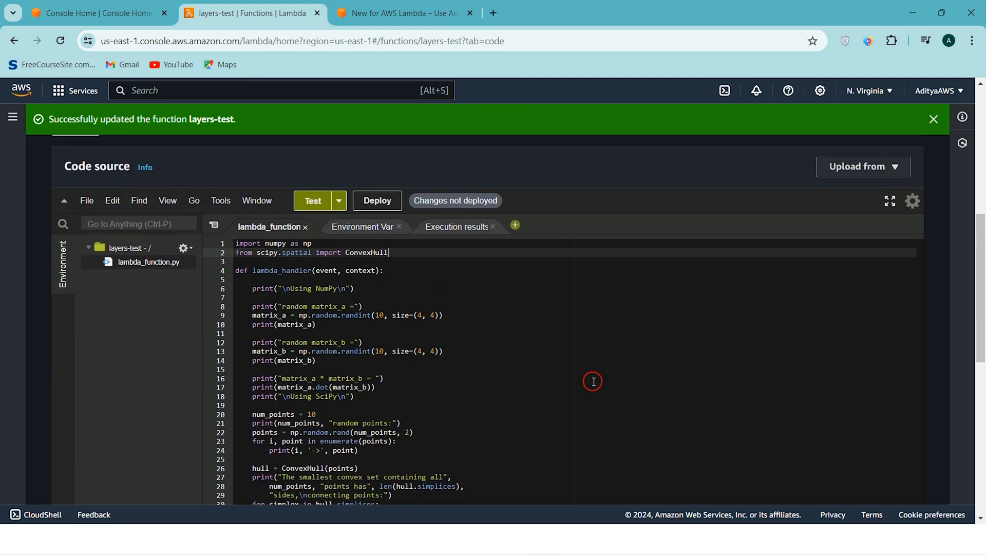
scroll(627, 165, "down", 1)
left_click(381, 158)
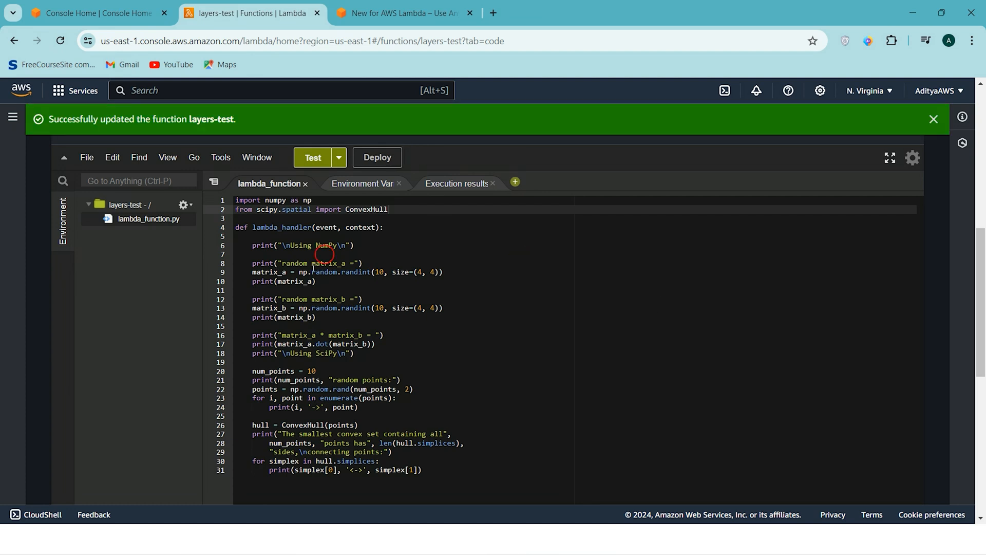
left_click(311, 157)
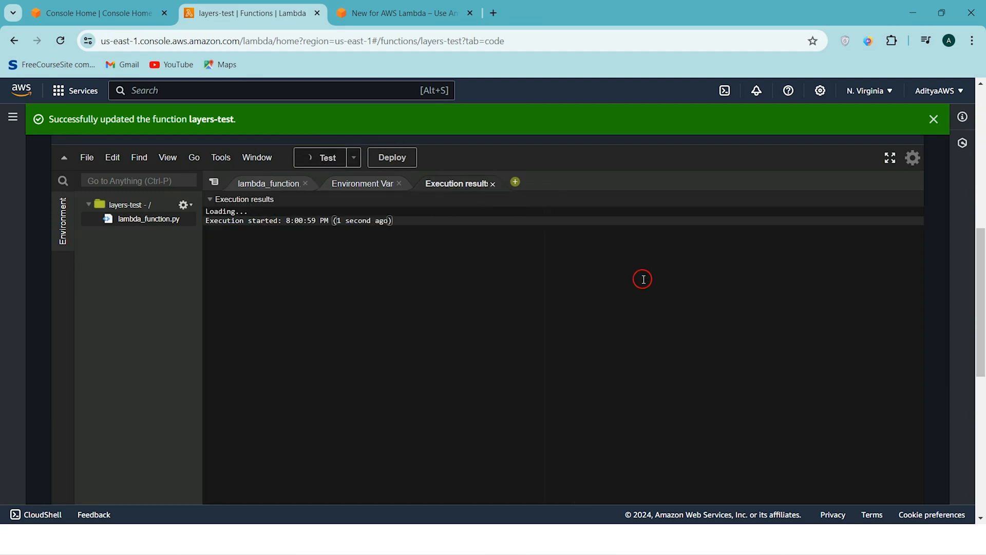
- Examine the NumPy part of the function logs, highlighting random matrix_a, random matrix_b and their product
scroll(463, 369, "down", 3)
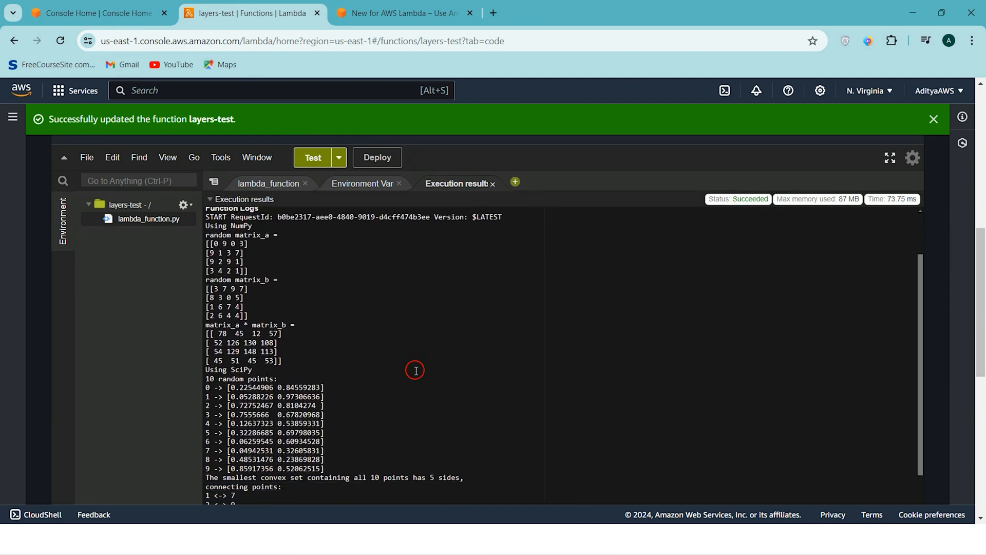
scroll(416, 370, "up", 1)
left_click(210, 247)
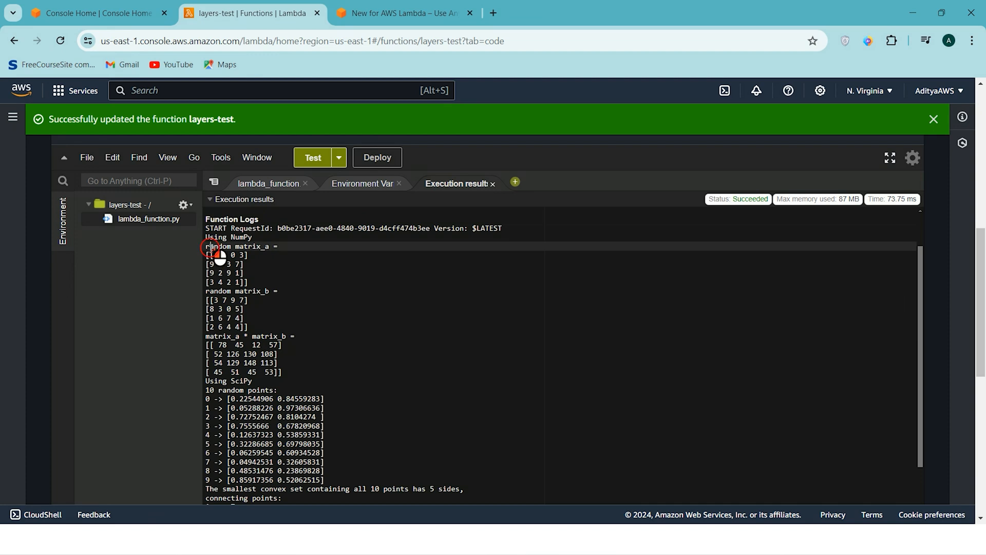
scroll(357, 373, "down", 1)
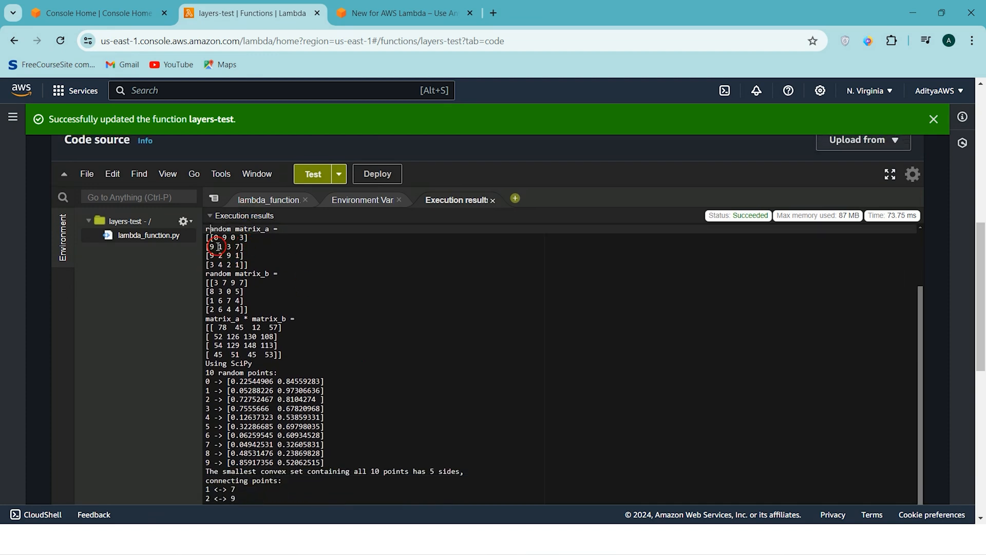
left_click_drag(217, 246, 279, 276)
left_click_drag(220, 291, 270, 314)
left_click_drag(209, 327, 265, 363)
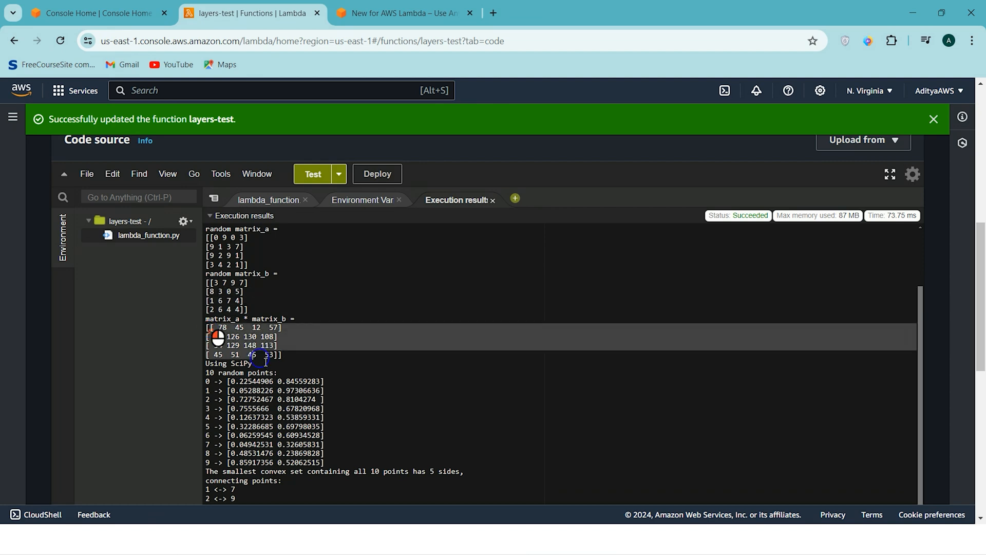
- Examine the SciPy part of the function logs, highlighting the random points and the convex set with its connecting points
left_click(245, 362)
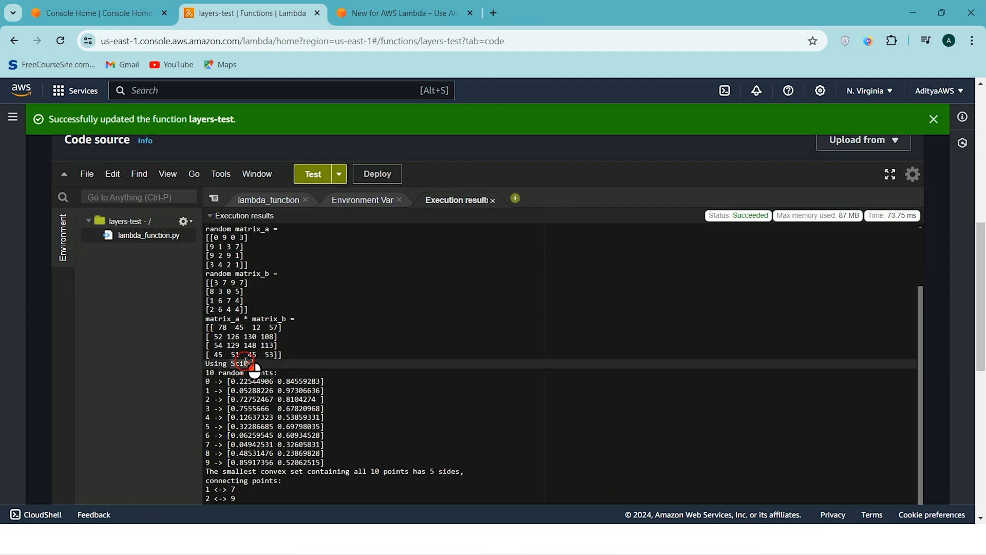
scroll(246, 362, "down", 1)
left_click_drag(207, 345, 409, 409)
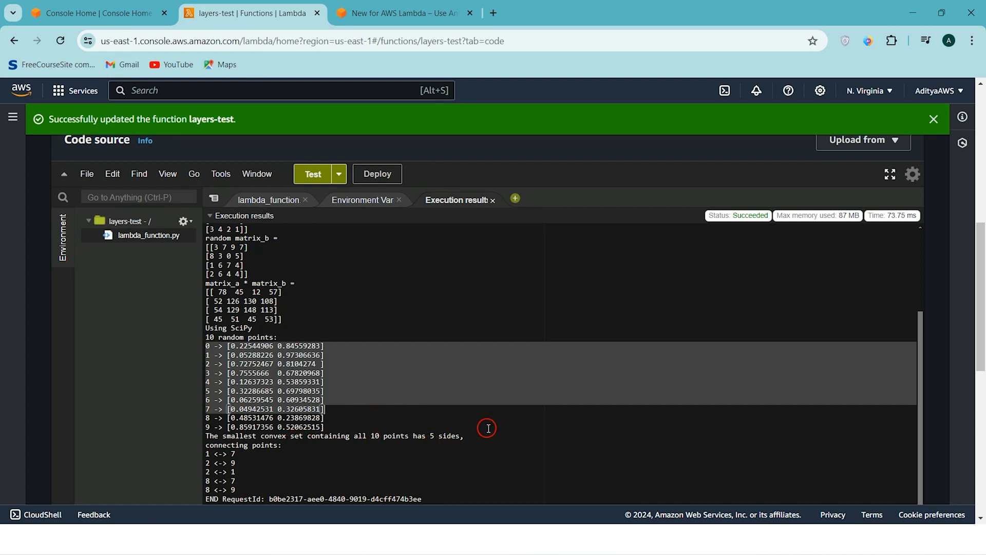
scroll(487, 428, "down", 1)
left_click_drag(207, 372, 256, 425)
scroll(342, 357, "up", 1)
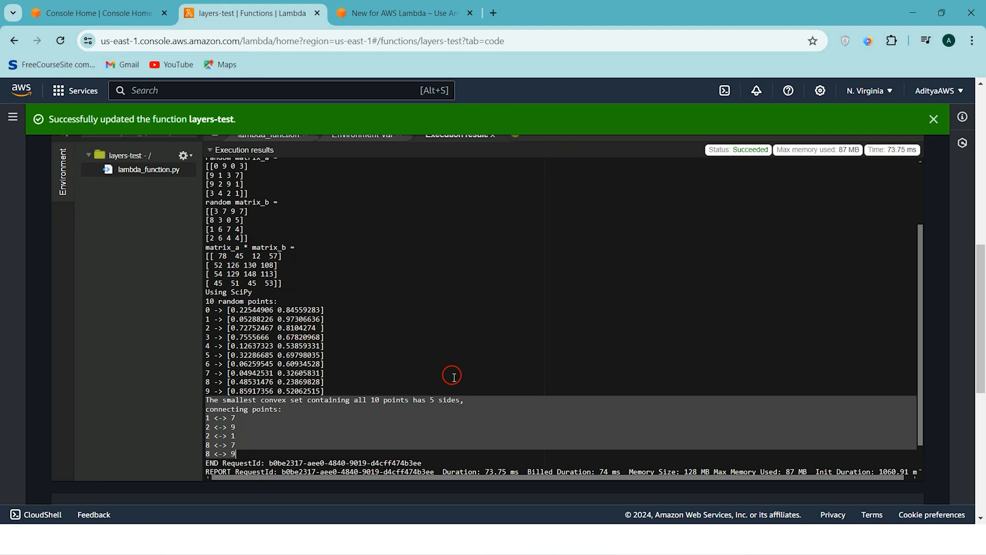
scroll(418, 341, "up", 1)
scroll(427, 337, "up", 2)
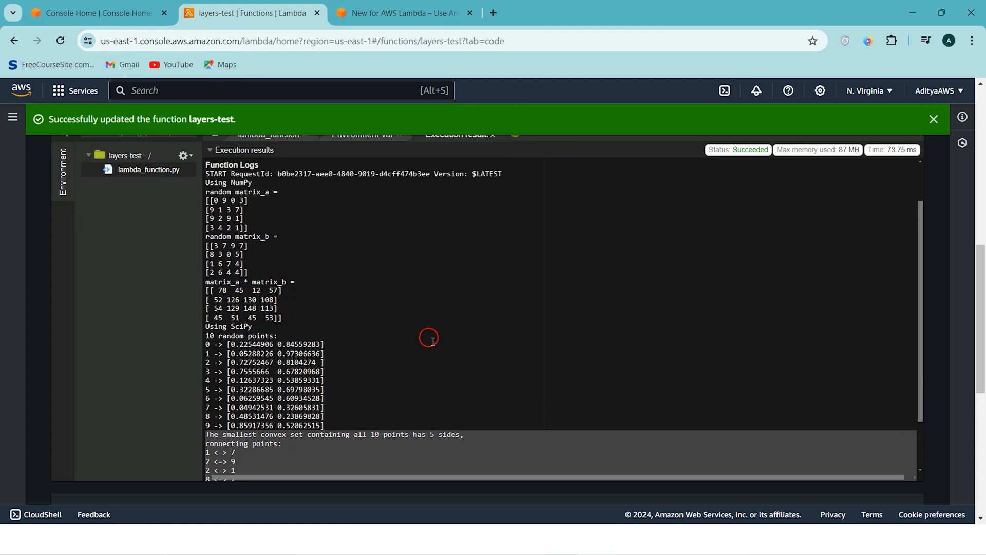
scroll(429, 338, "up", 2)
- Return to the lambda_function code and compare its imports and the single source file with the layer attached in the function overview
left_click(293, 189)
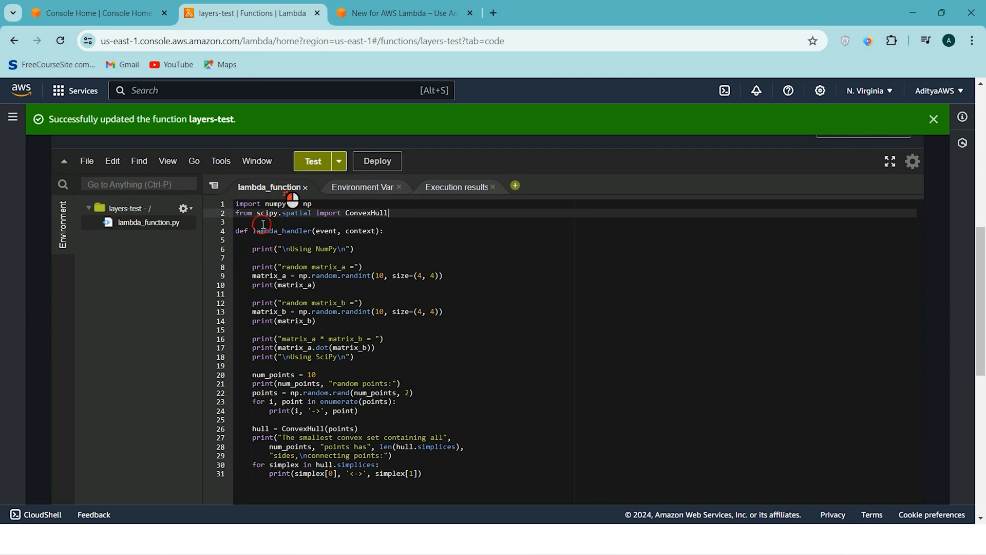
left_click(400, 214)
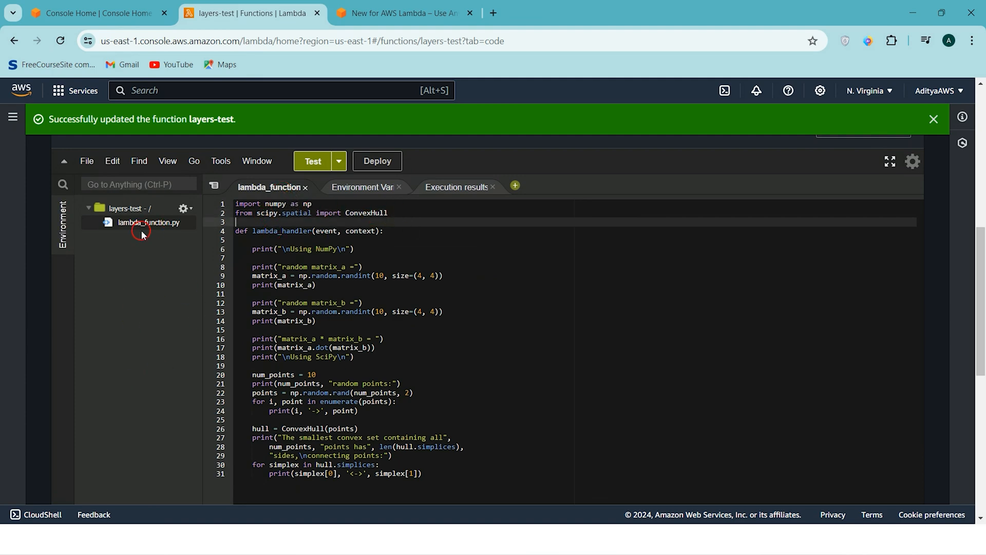
scroll(461, 363, "up", 3)
scroll(459, 360, "up", 2)
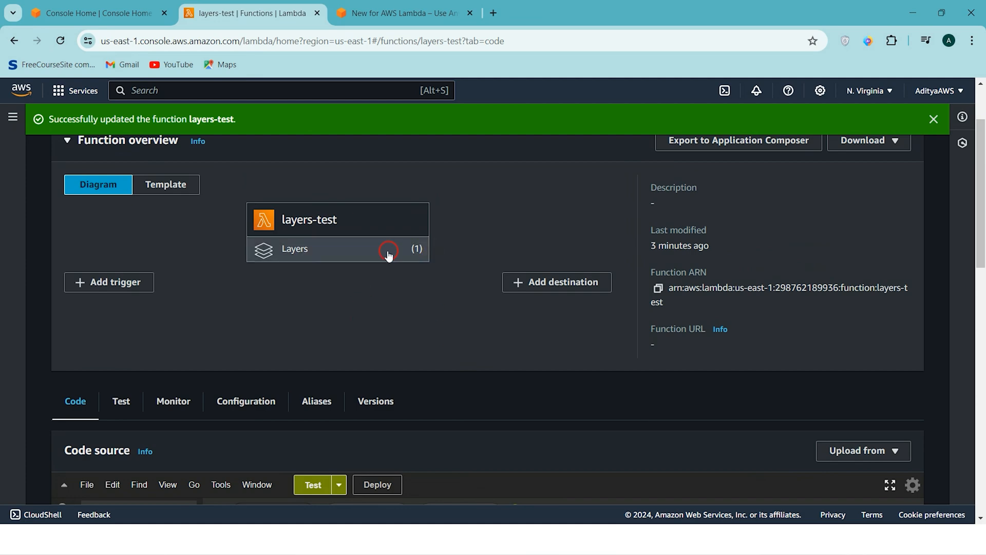
scroll(406, 318, "down", 3)
scroll(414, 353, "down", 3)
scroll(414, 352, "up", 3)
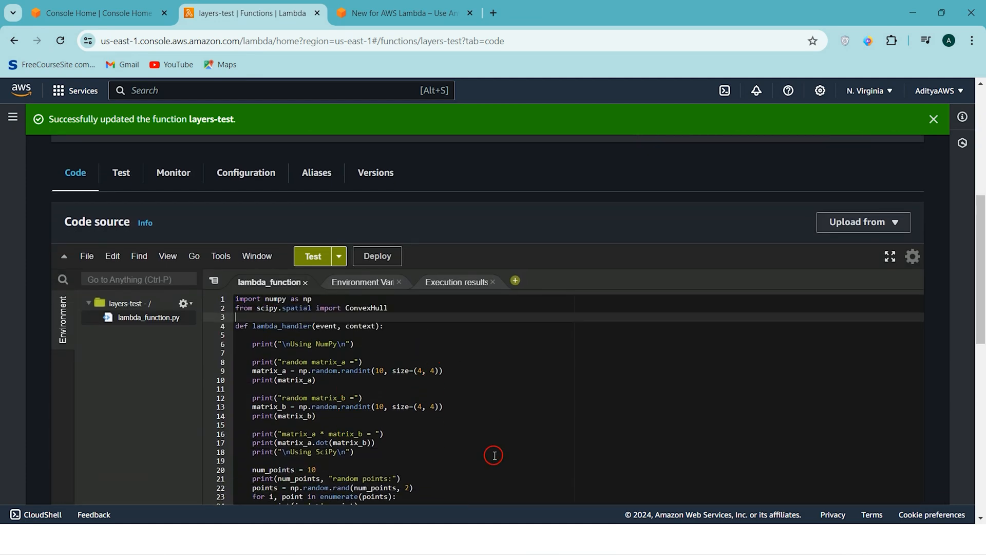
scroll(494, 455, "up", 1)
scroll(494, 455, "down", 1)
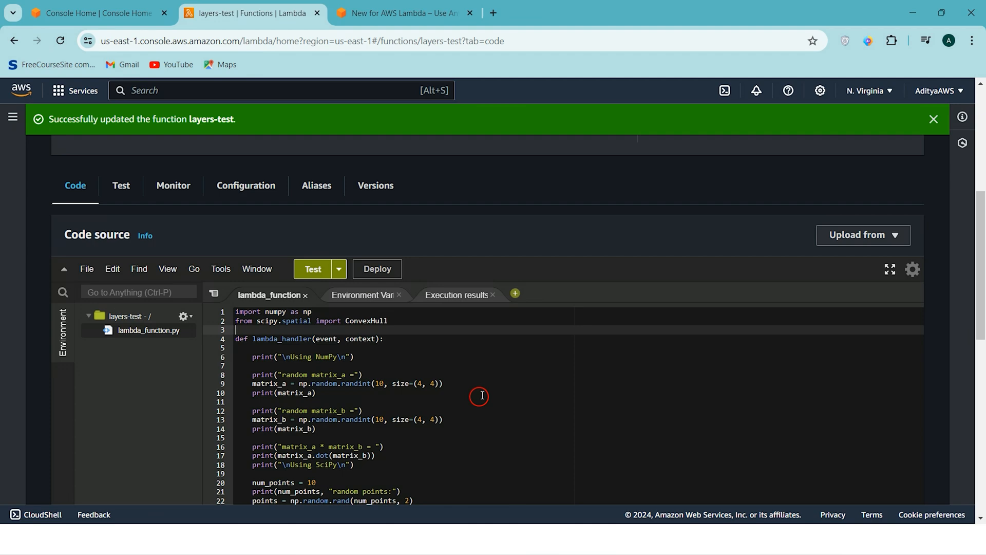
scroll(481, 396, "up", 5)
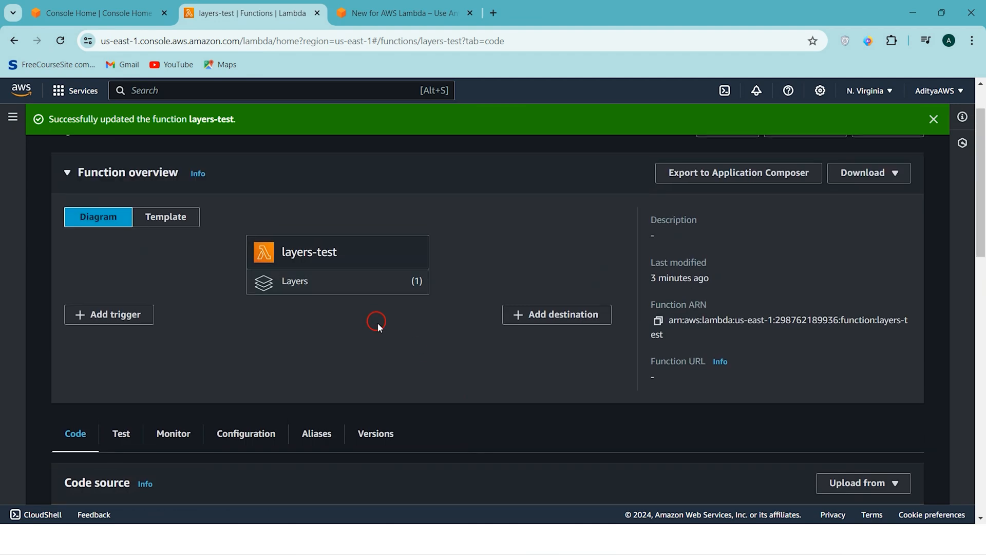
scroll(382, 348, "down", 5)
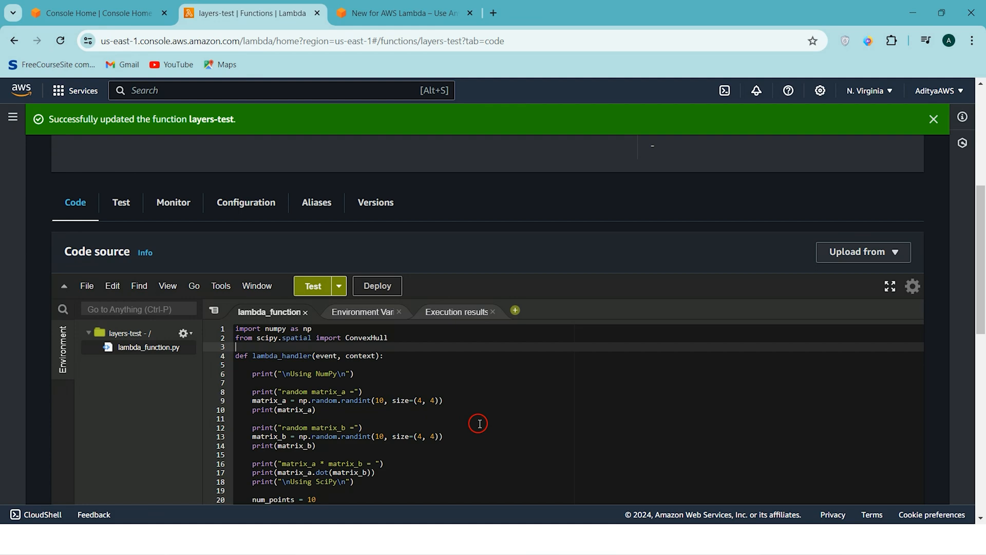
scroll(534, 401, "down", 1)
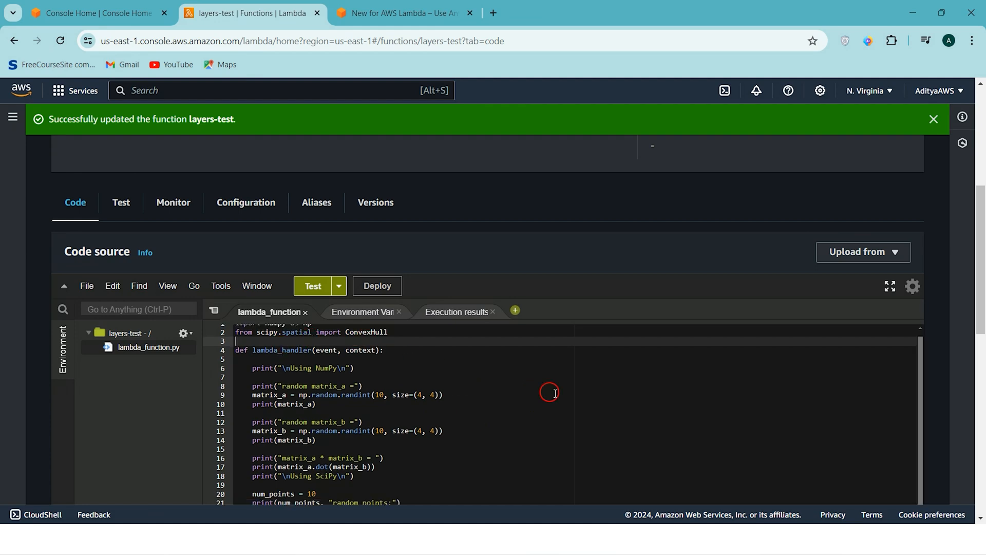
scroll(560, 393, "up", 2)
scroll(599, 317, "down", 4)
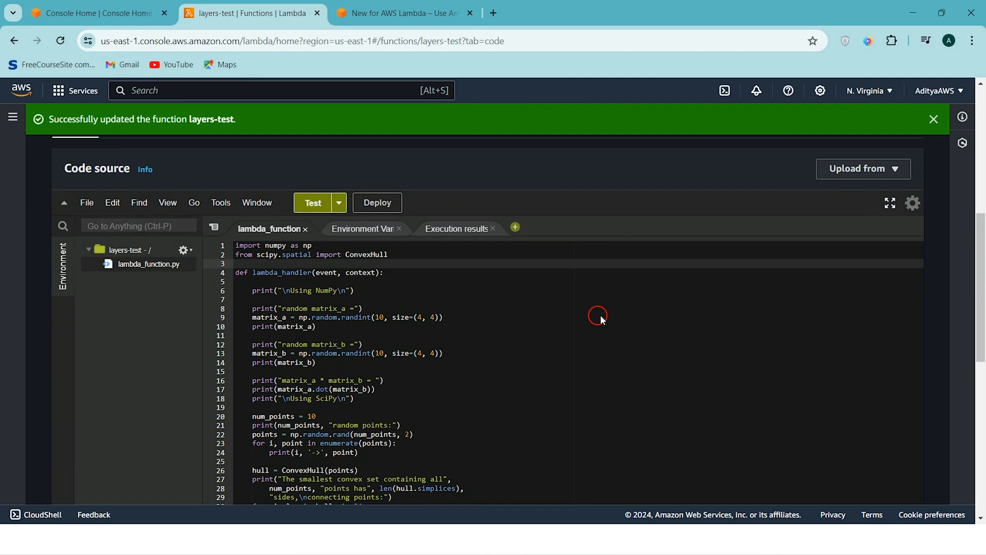